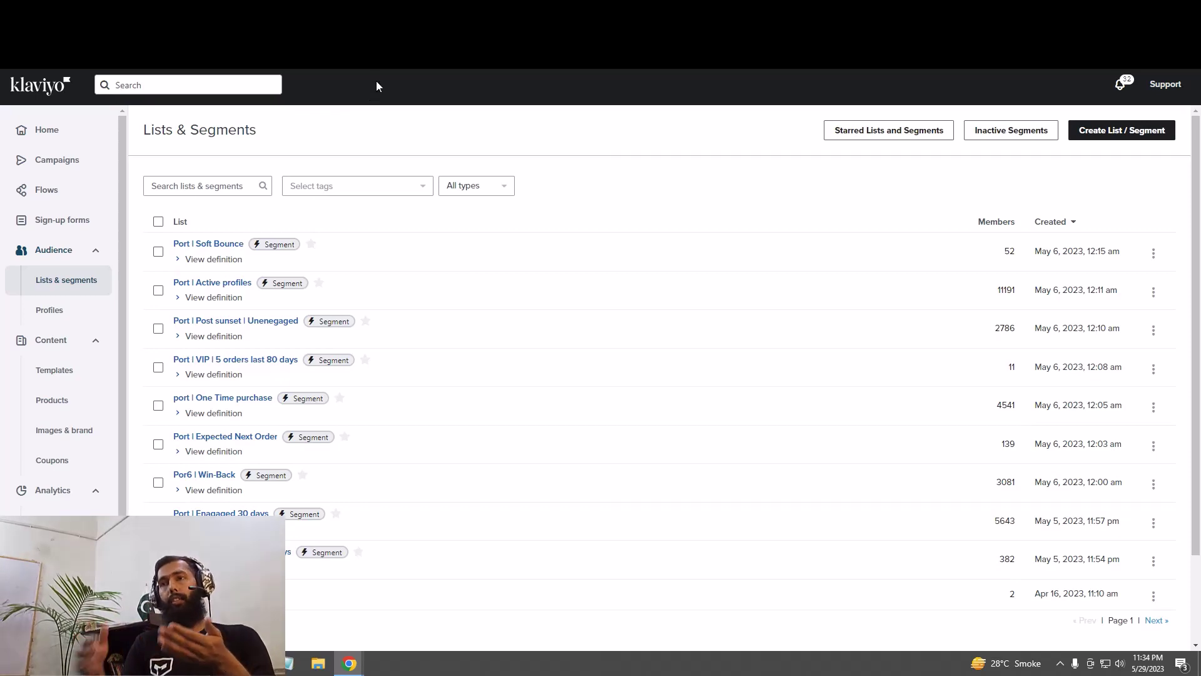
Switch to the Marketing Chamber YouTube channel and look through its Klaviyo email marketing course videos
key("ctrl+Tab")
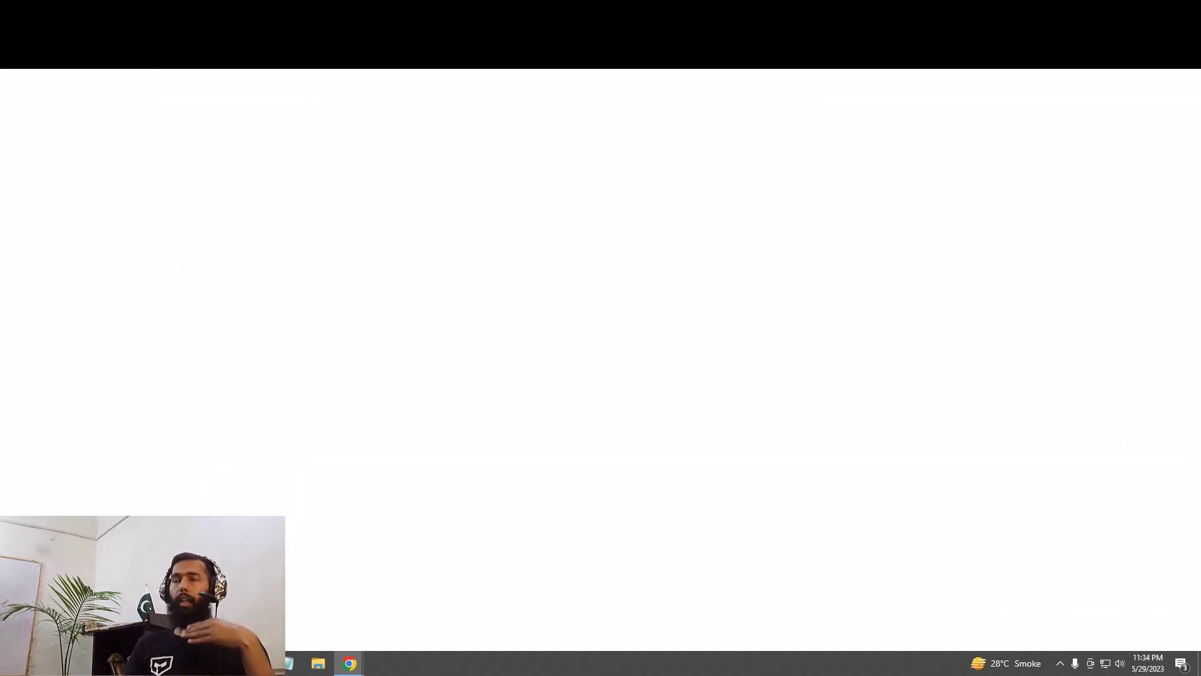
scroll(813, 375, "down", 2)
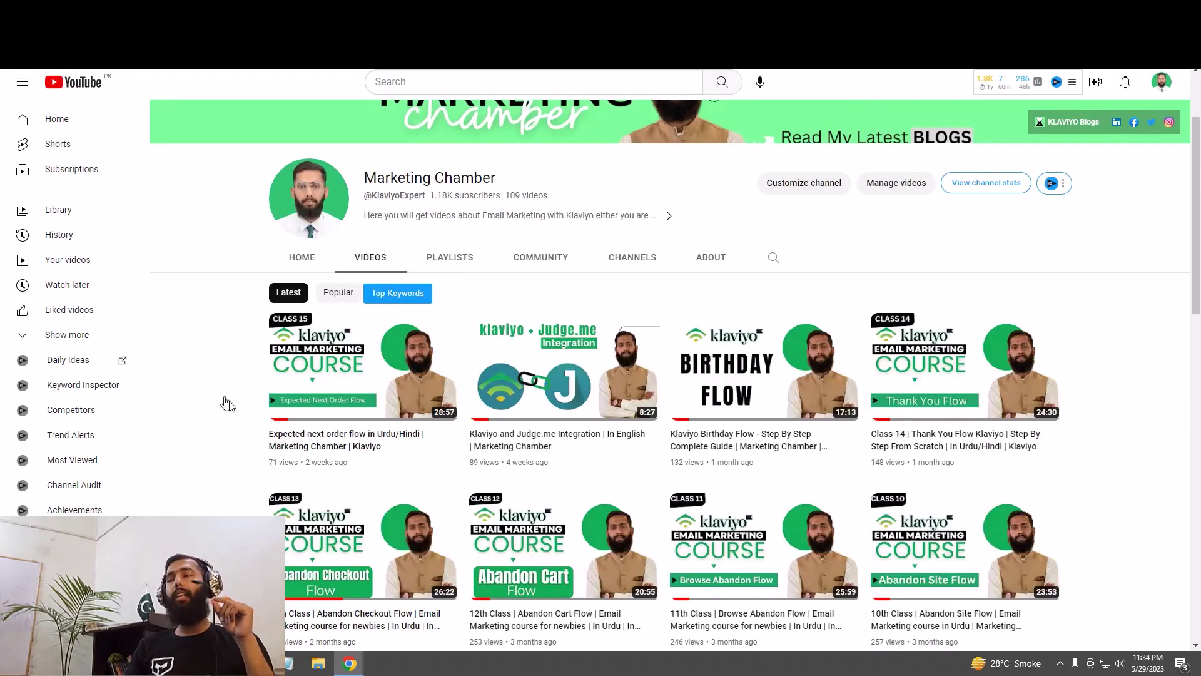
left_click_drag(1198, 231, 1200, 311)
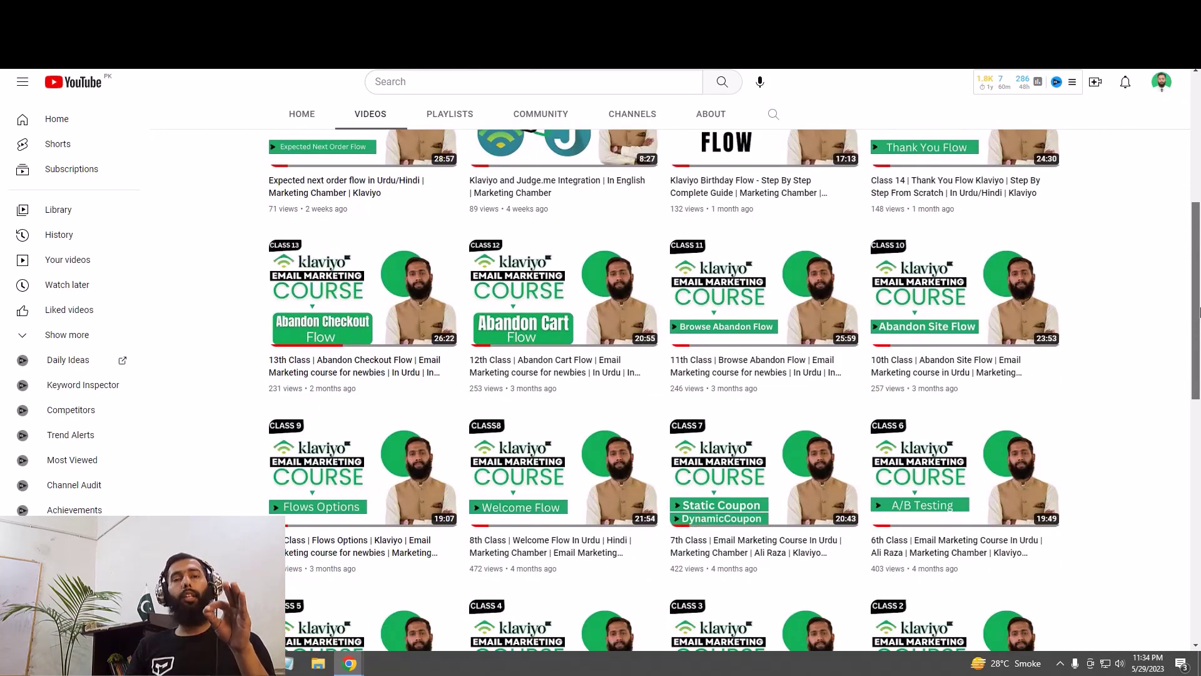
left_click_drag(1200, 311, 1199, 395)
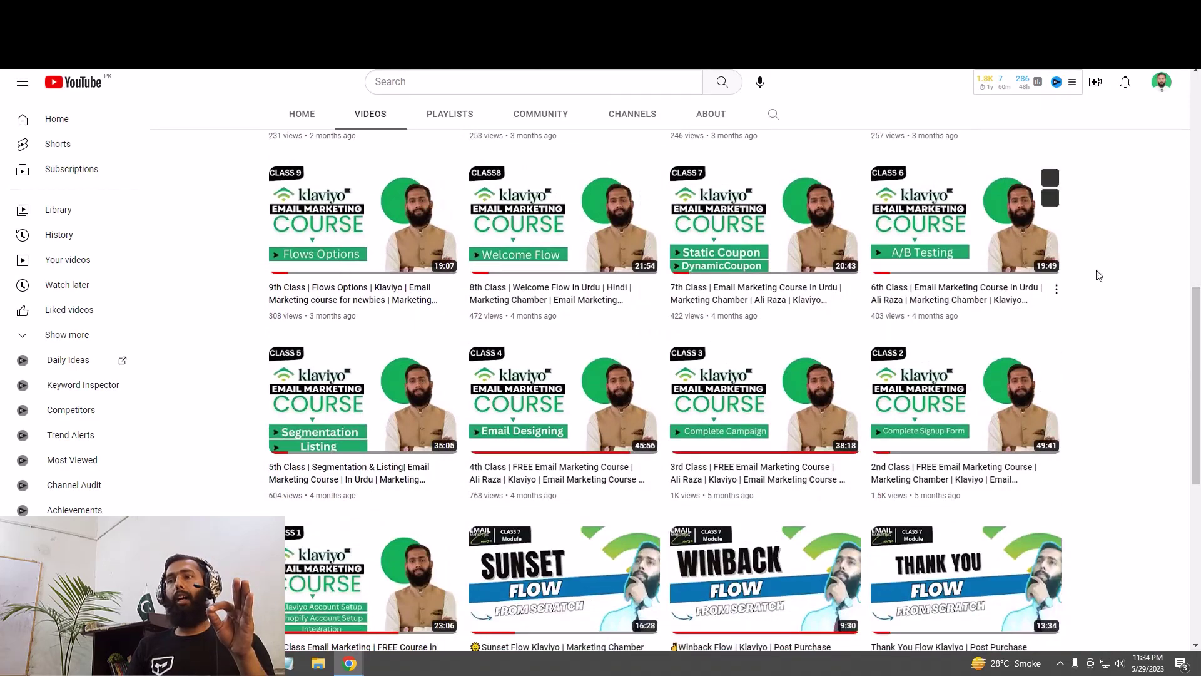
scroll(1199, 391, "down", 7)
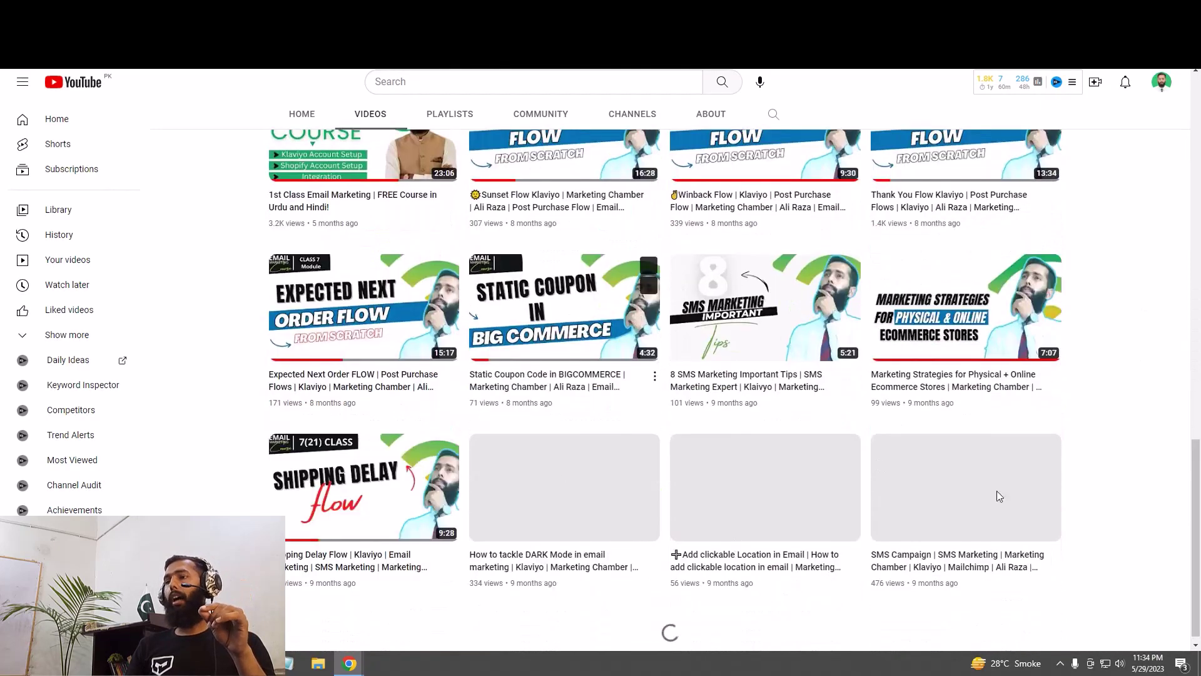
scroll(1139, 355, "up", 12)
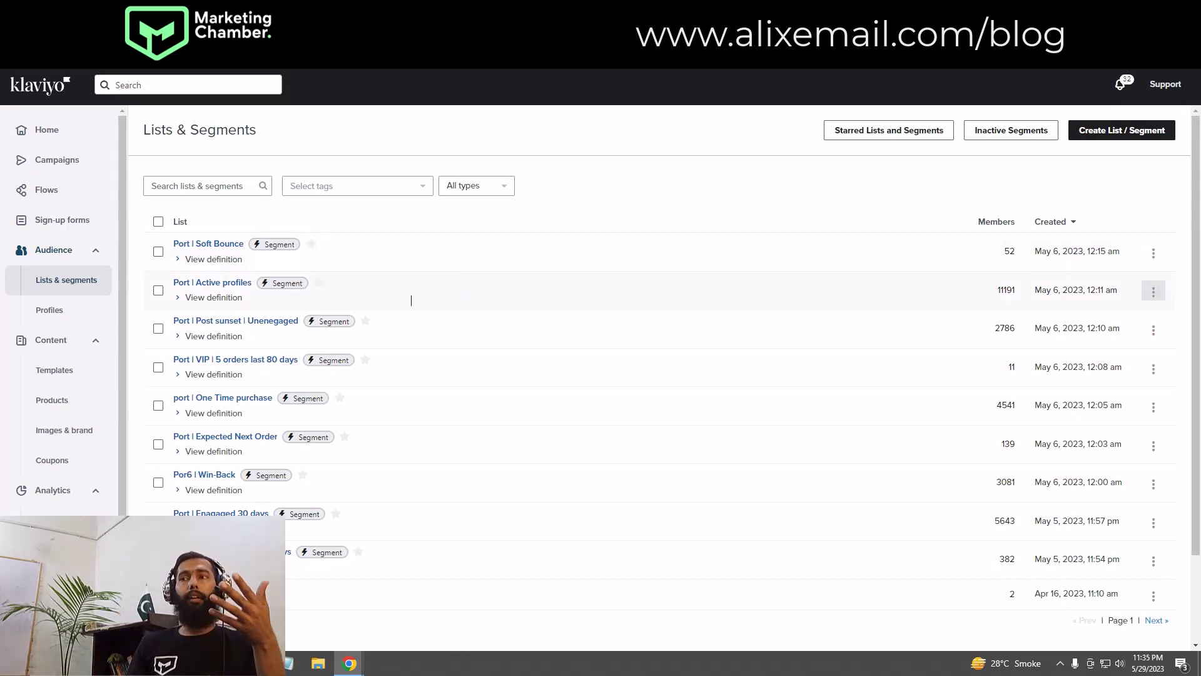
Open the Engagement report of the "Port | Active profiles" segment and look over its charts
left_click(217, 290)
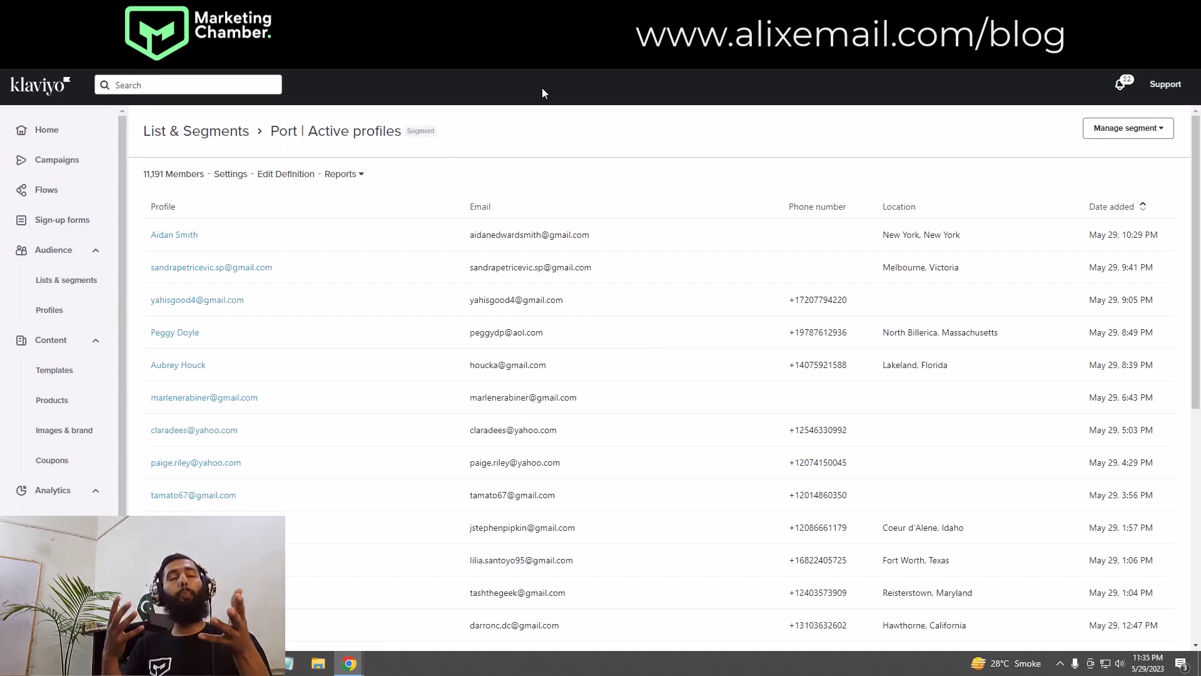
left_click(337, 175)
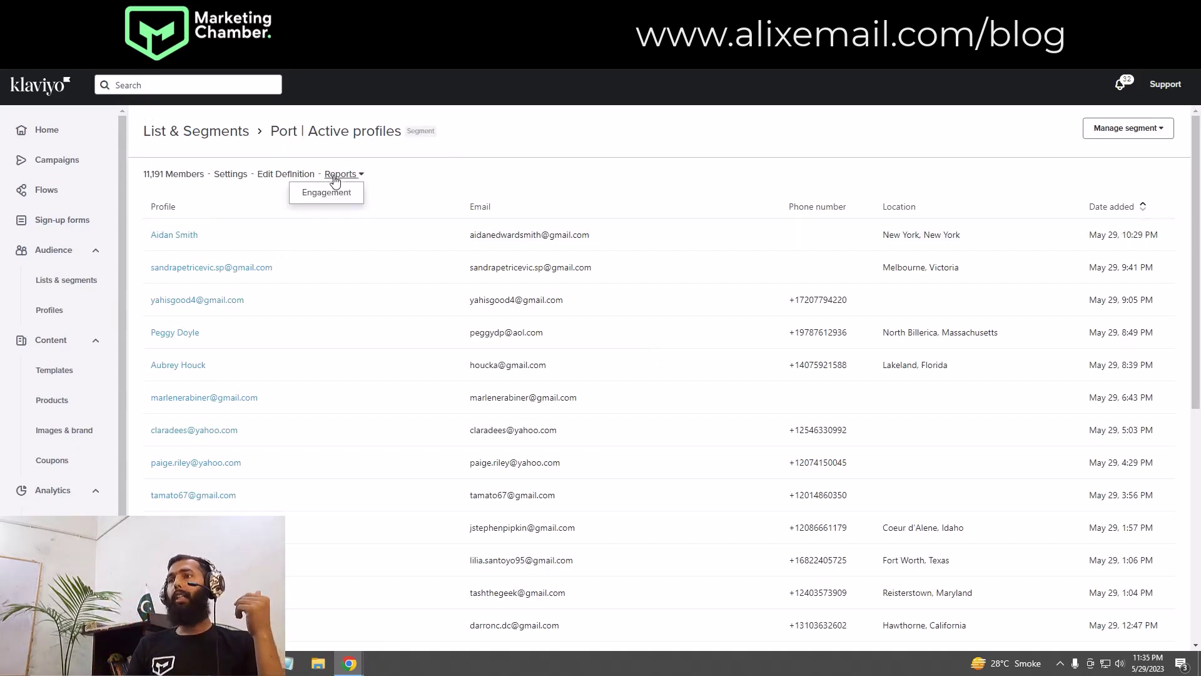
left_click(322, 194)
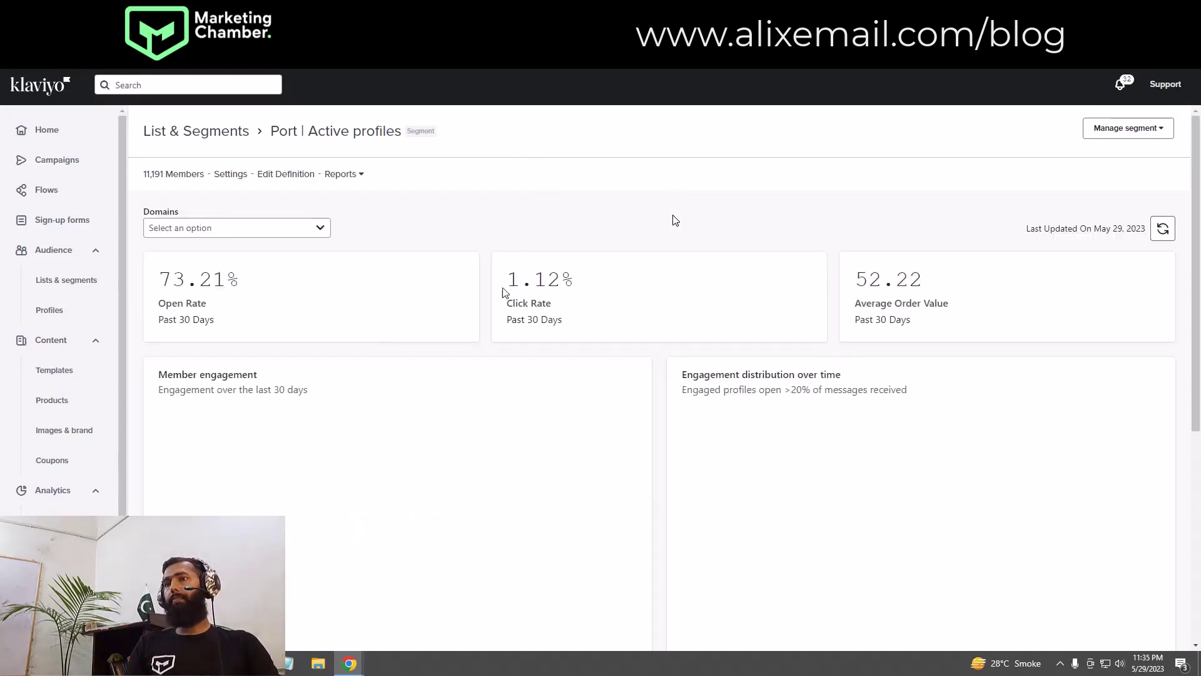
scroll(676, 220, "down", 5)
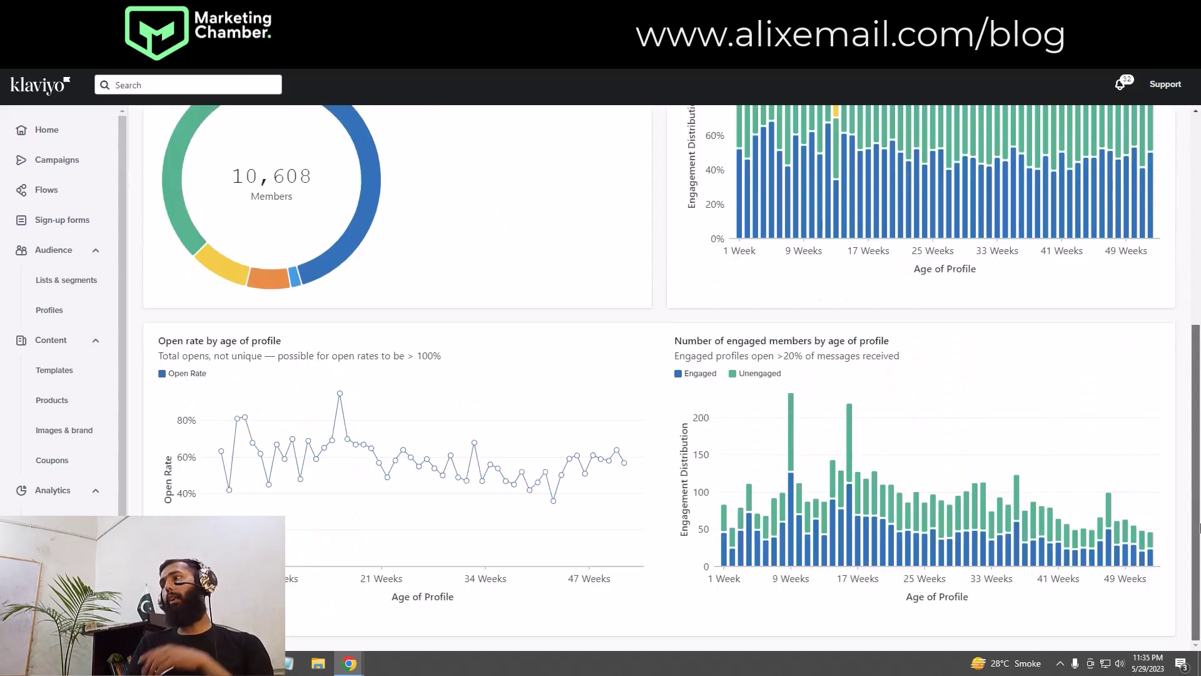
scroll(210, 329, "up", 5)
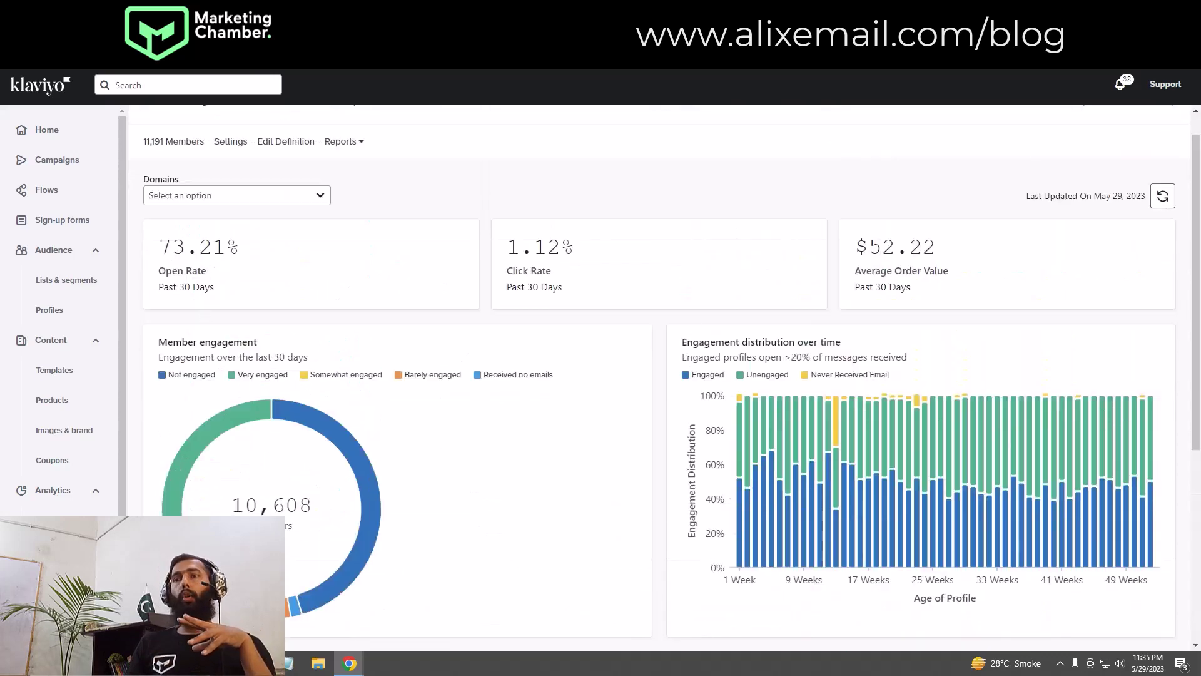
Set the engagement report's domain filter to All
left_click_drag(139, 181, 198, 185)
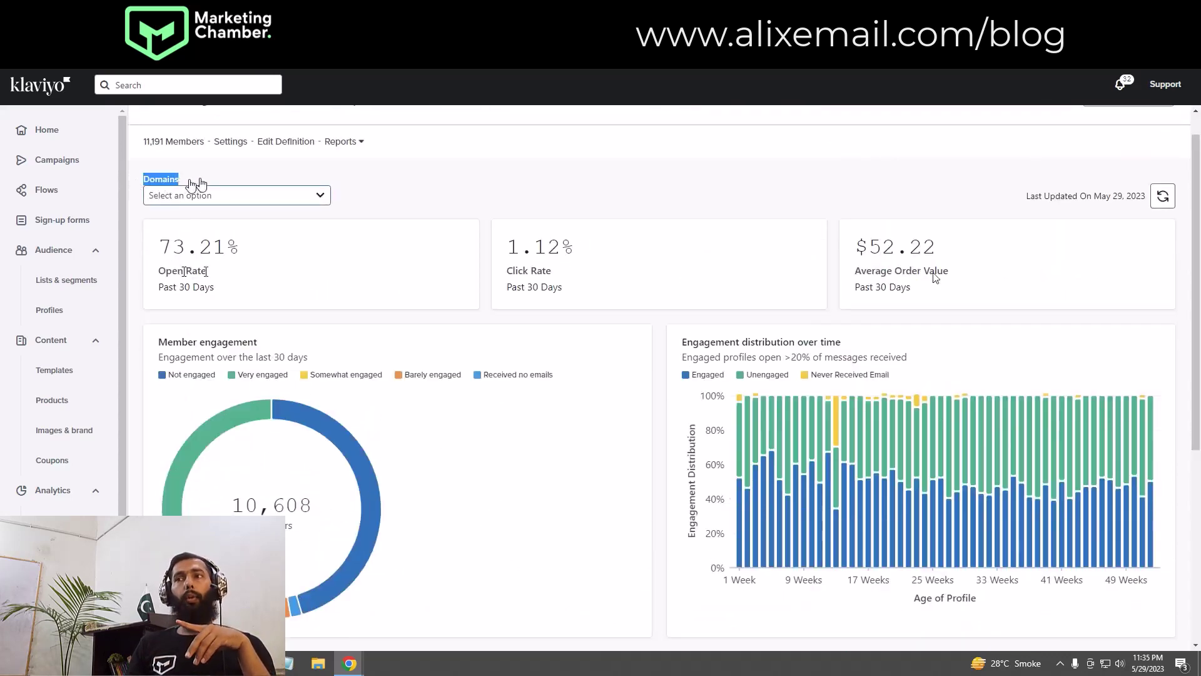
left_click(277, 195)
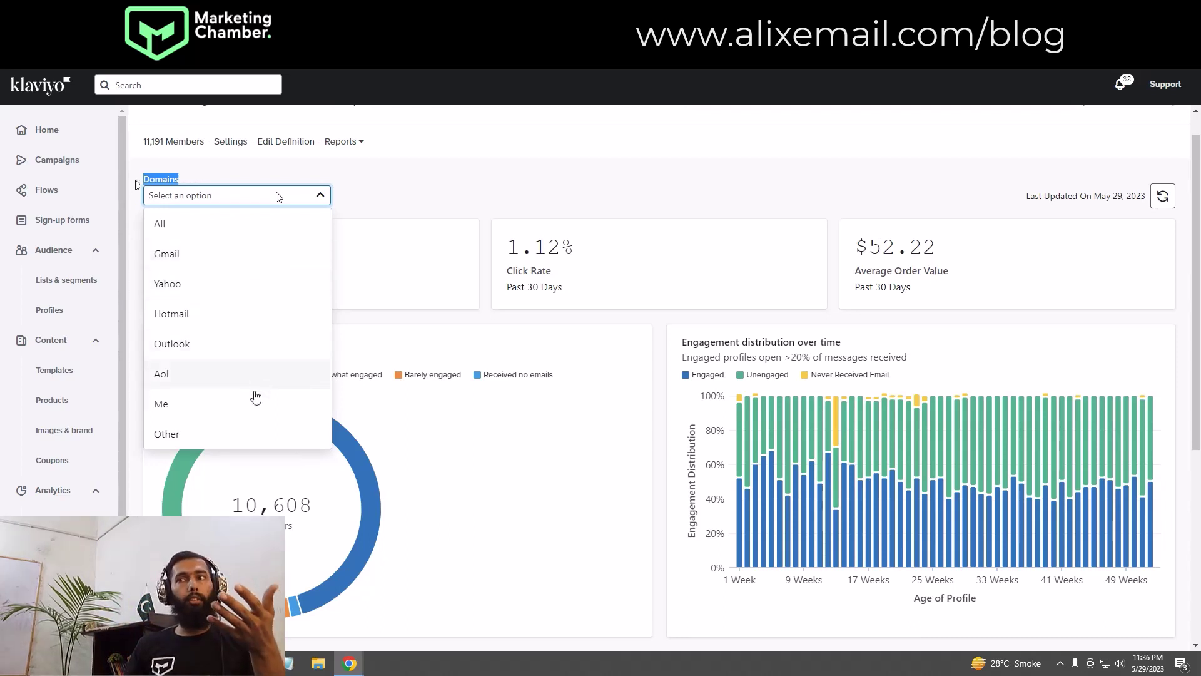
left_click(196, 227)
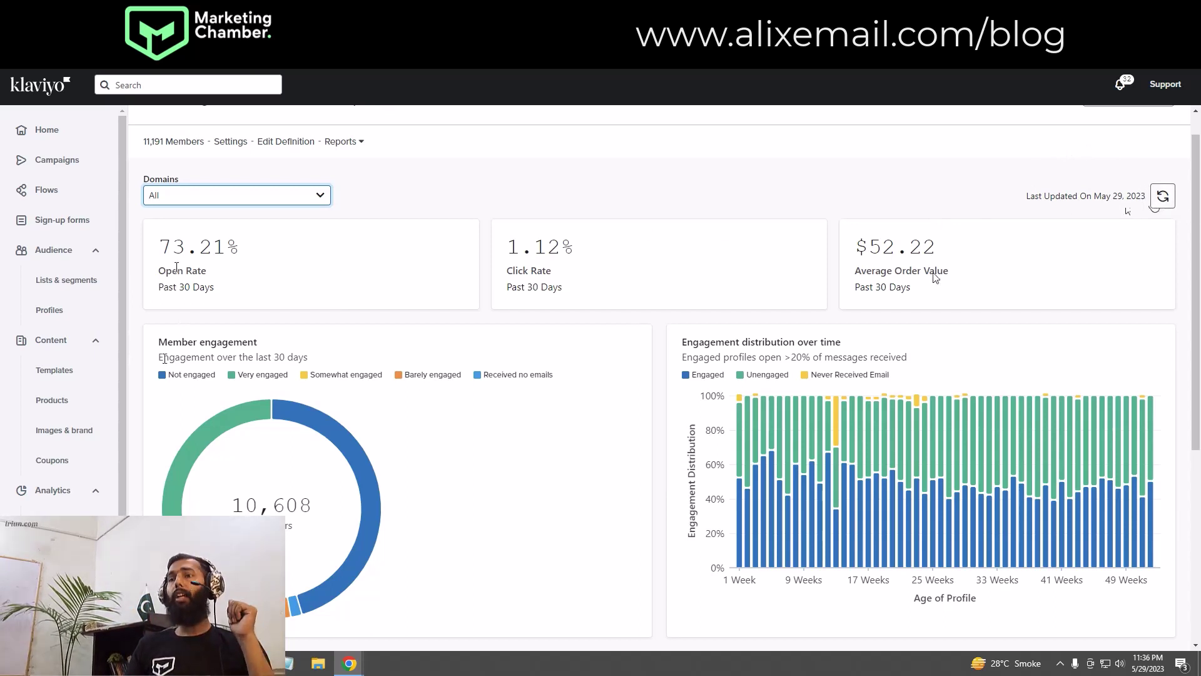
Examine the segment's open rate, click rate and average order value for the past 30 days
left_click_drag(159, 247, 251, 250)
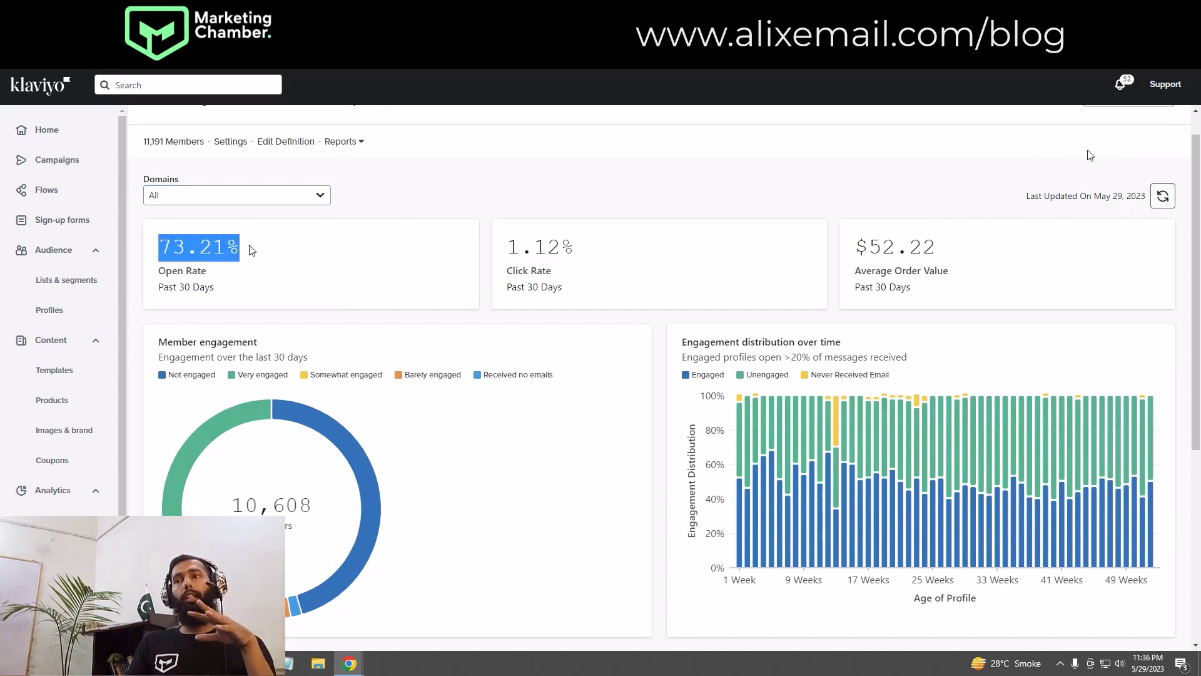
left_click_drag(212, 293, 159, 302)
left_click(159, 302)
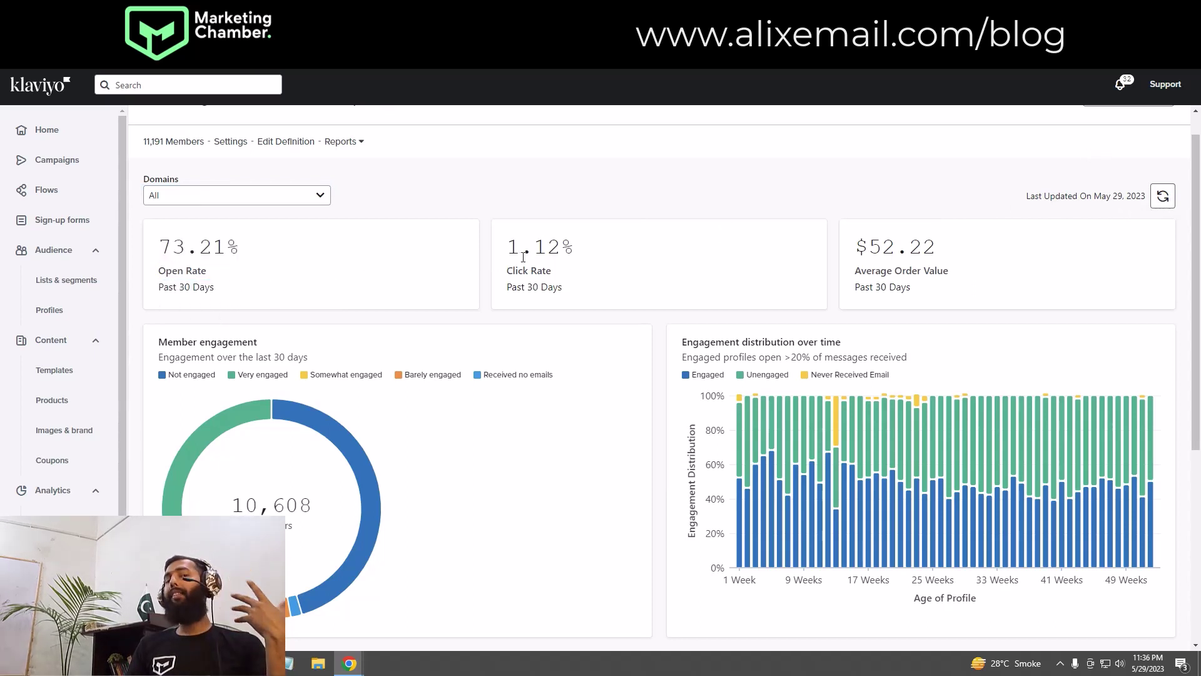
left_click_drag(505, 249, 572, 251)
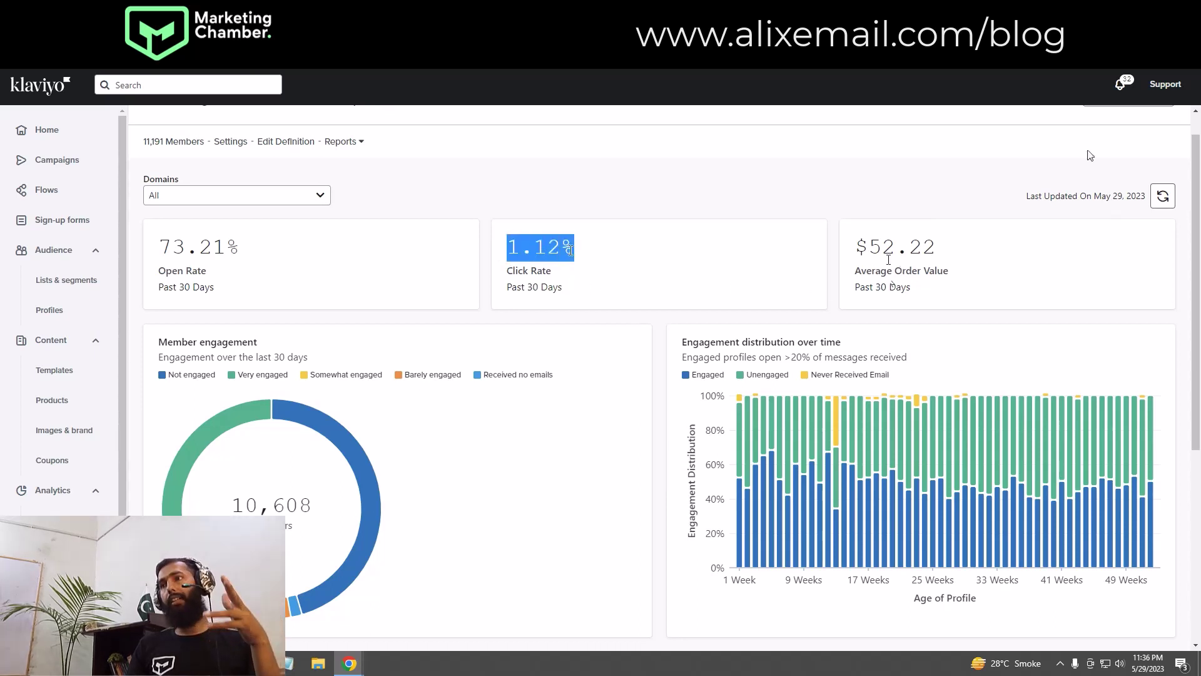
left_click_drag(855, 270, 948, 263)
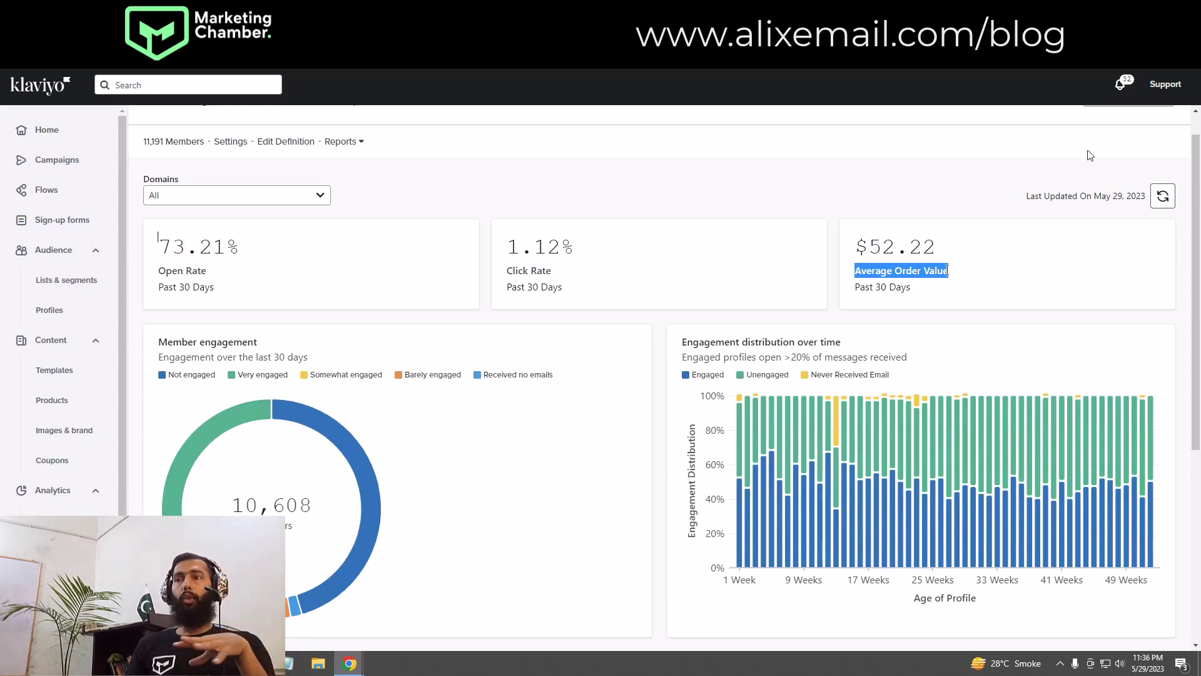
left_click_drag(158, 236, 945, 286)
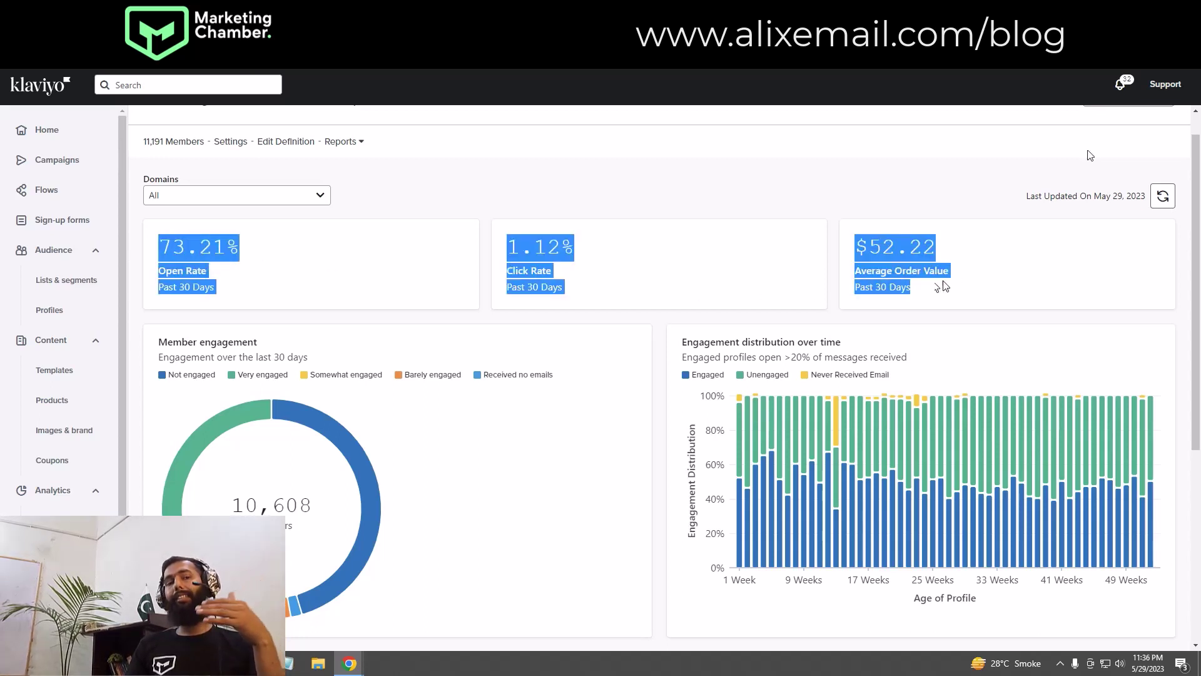
left_click(488, 257)
Examine the member engagement chart and the engagement distribution over time, including the breakdown for 1-week-old profiles
scroll(325, 288, "down", 2)
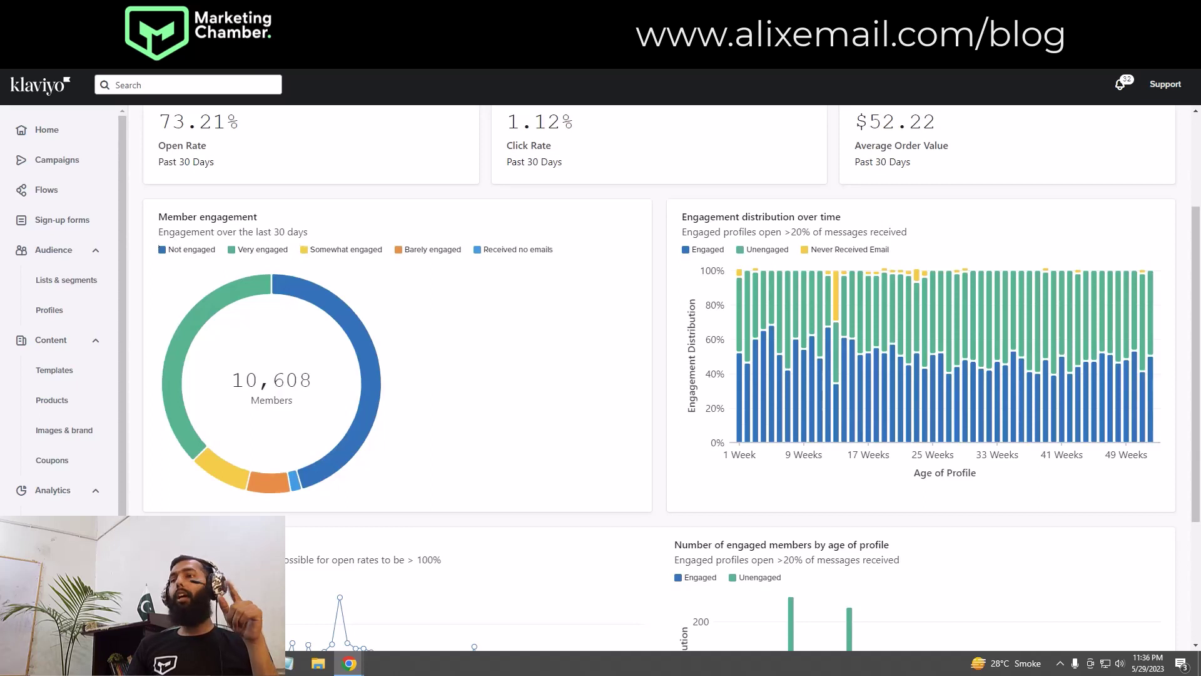
mouse_move(219, 303)
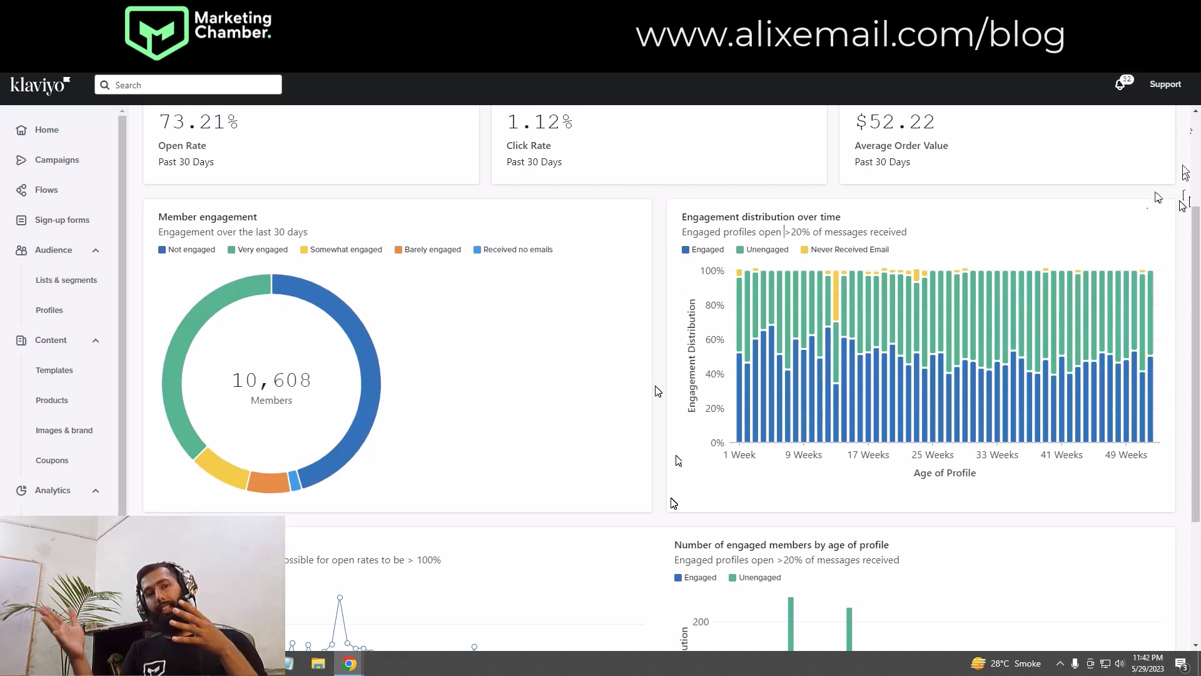
mouse_move(701, 249)
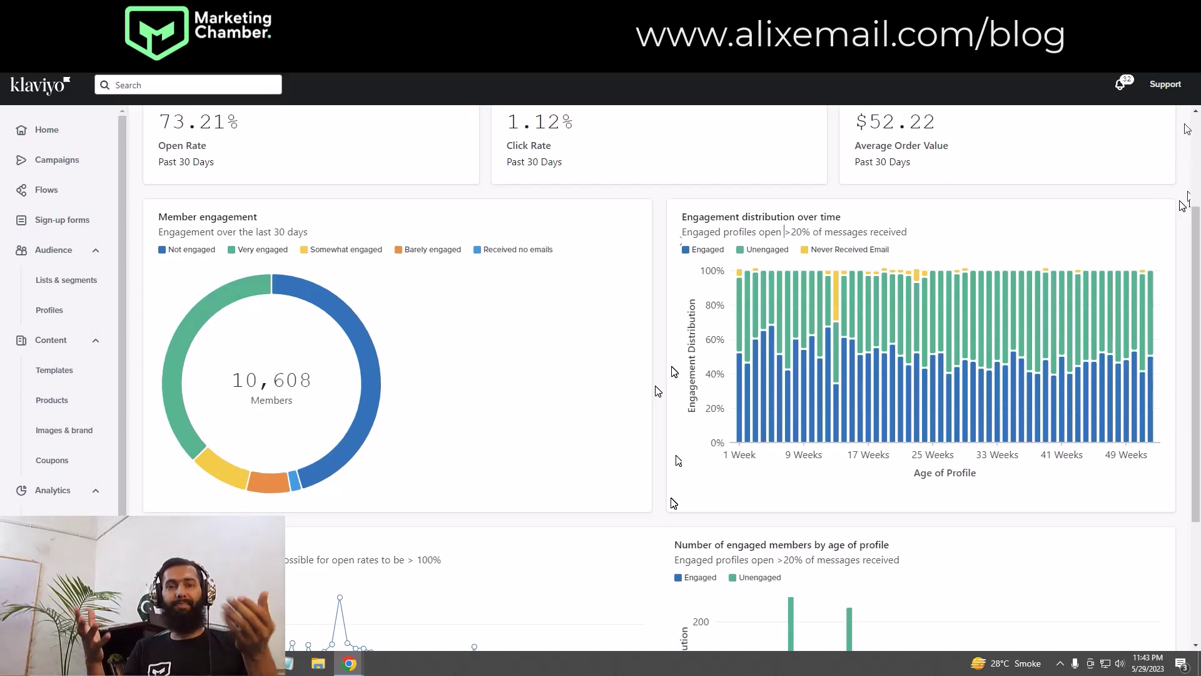
mouse_move(859, 448)
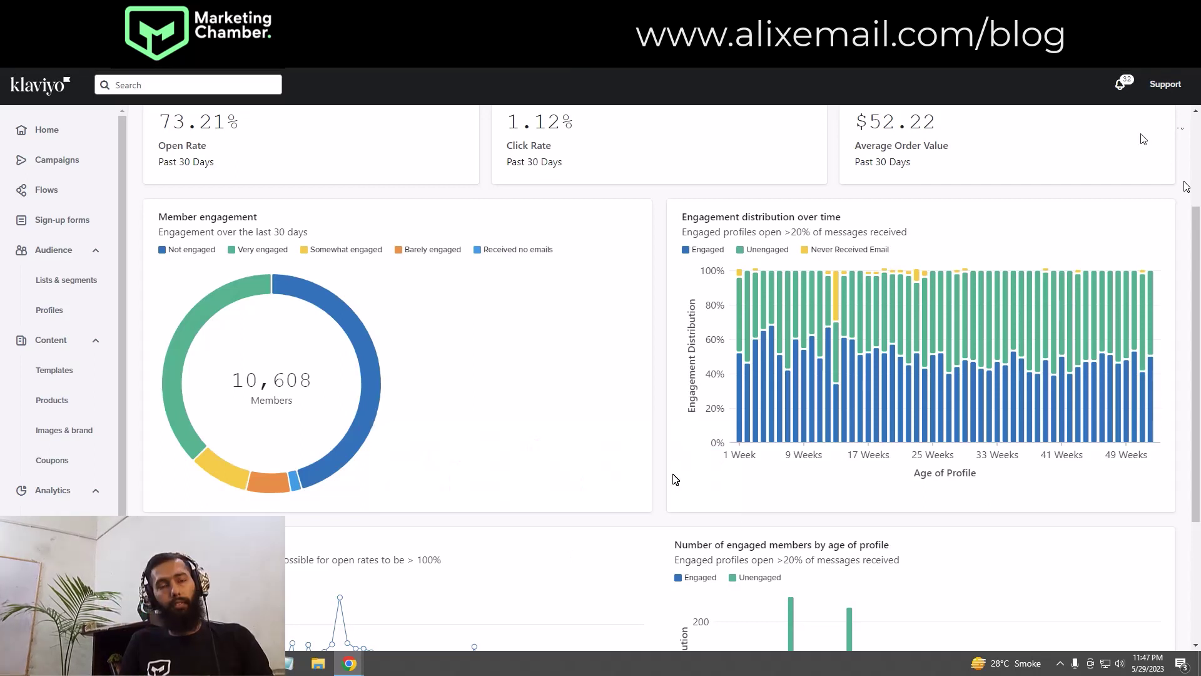
mouse_move(743, 439)
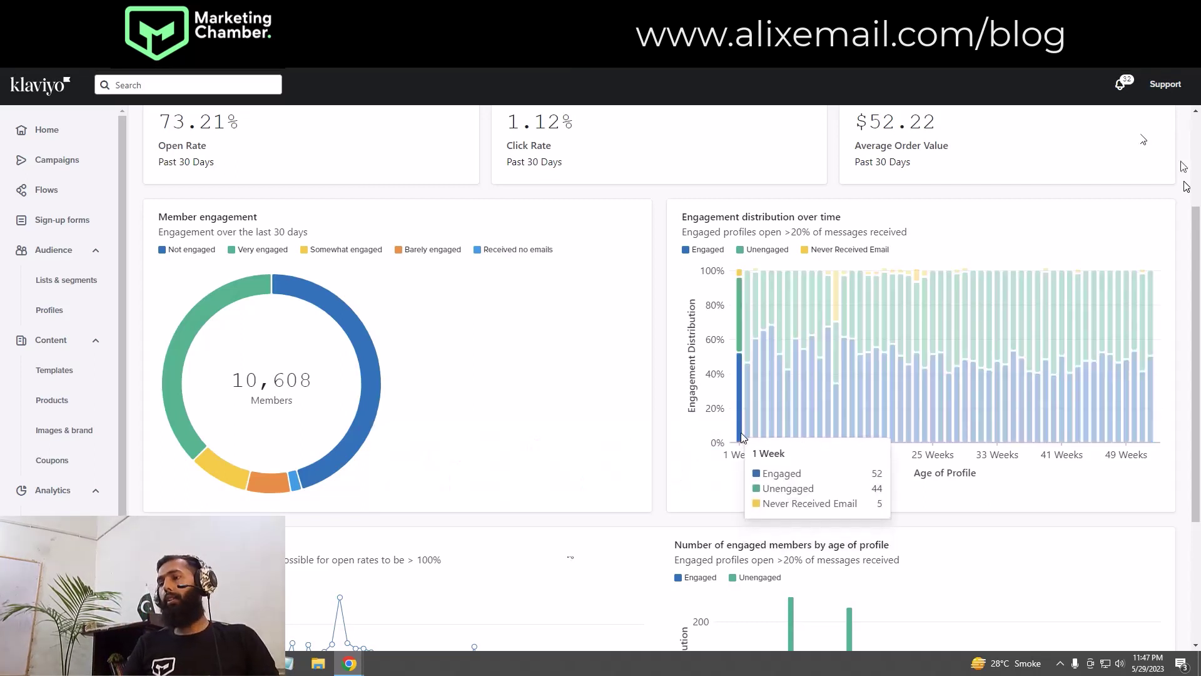
mouse_move(809, 468)
mouse_move(853, 492)
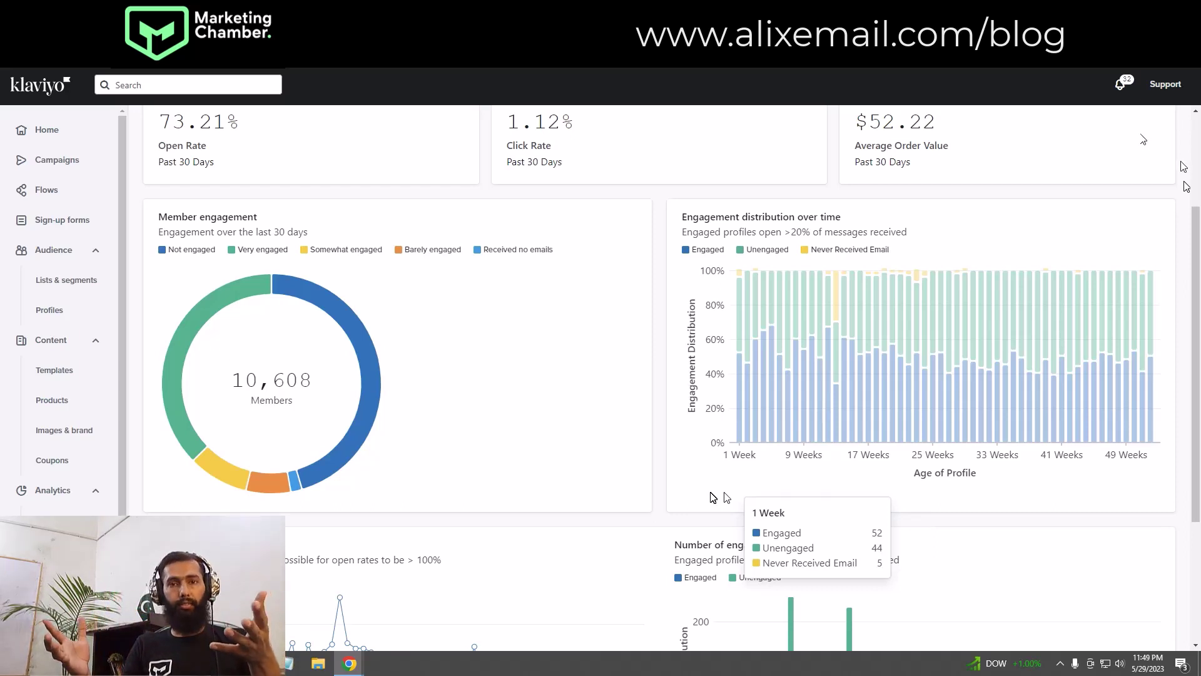
Examine the charts for open rate and number of engaged members by age of profile
scroll(713, 498, "down", 3)
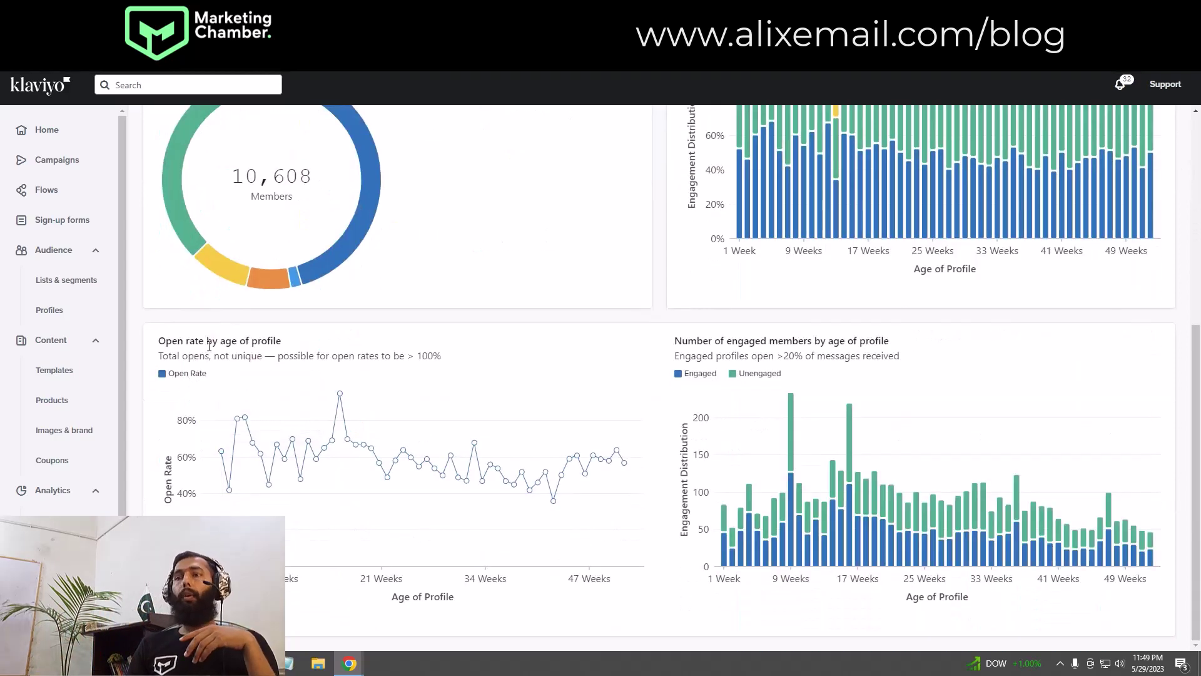
left_click_drag(281, 344, 159, 341)
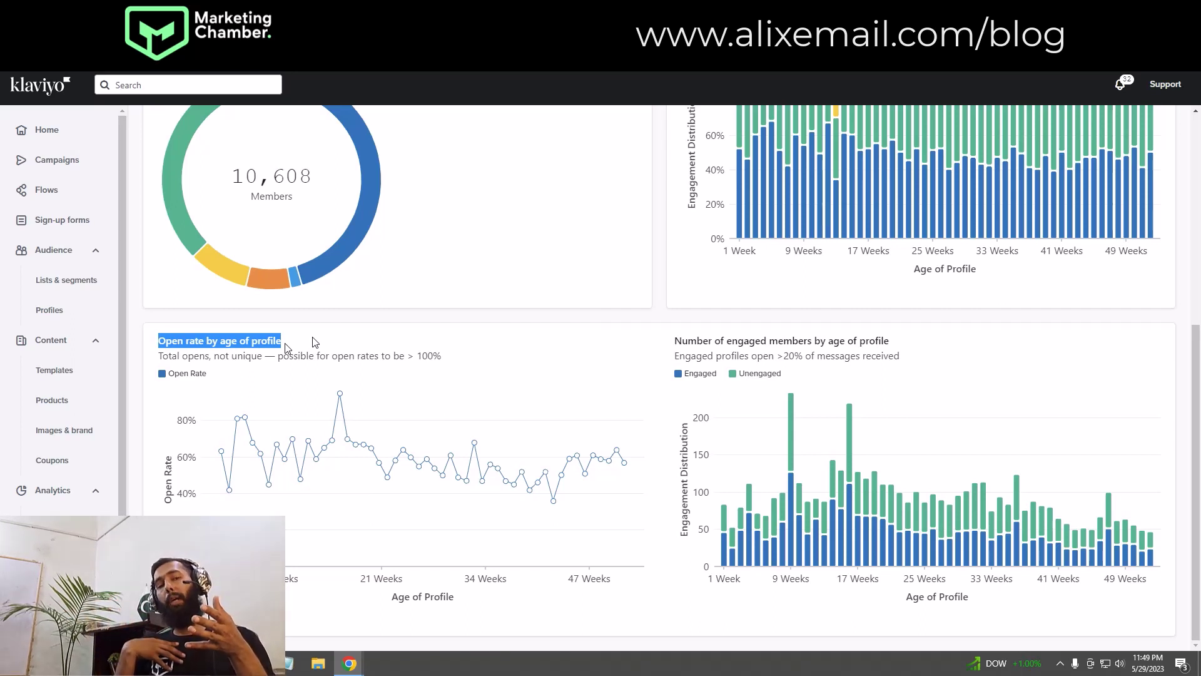
mouse_move(229, 551)
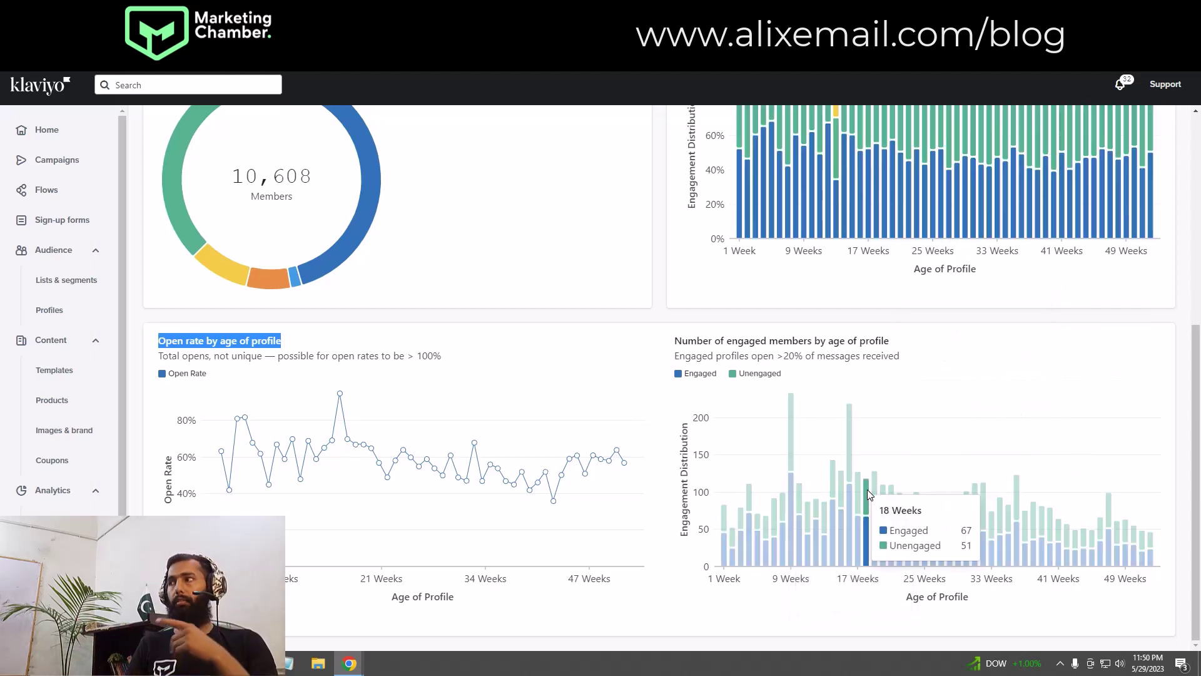
Search the lists and segments for "newsletter" and open the List Growth report of the "AR | Newsletter" list
scroll(868, 489, "up", 6)
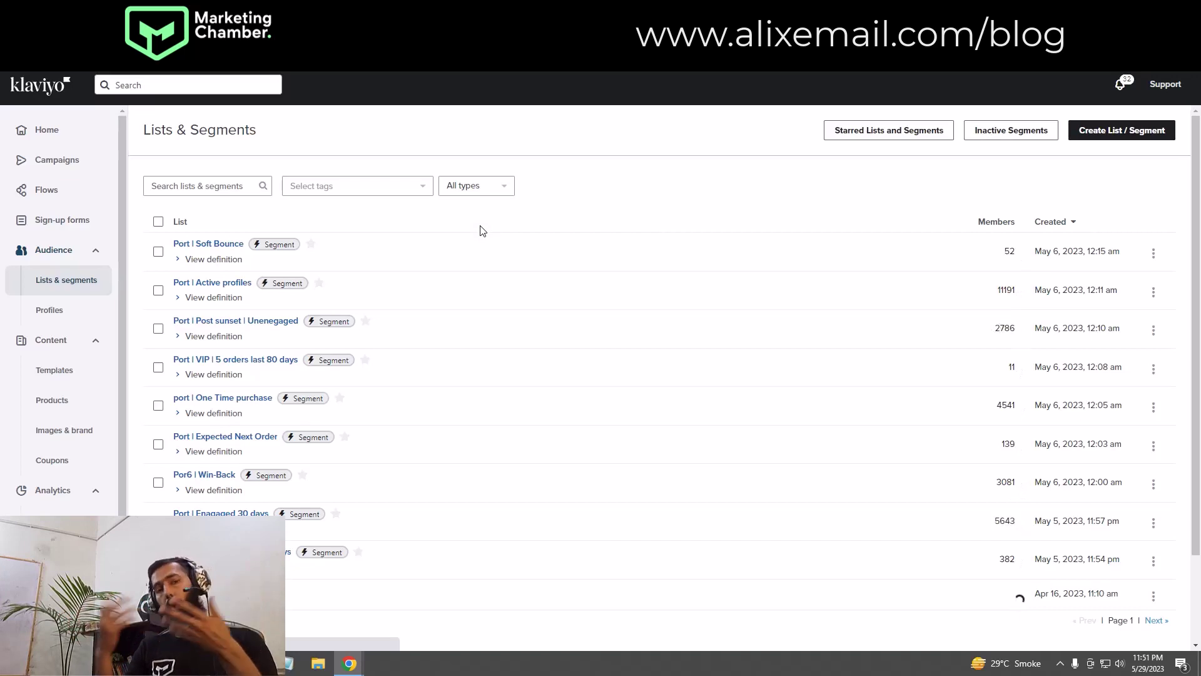
left_click(196, 186)
type("newsletter")
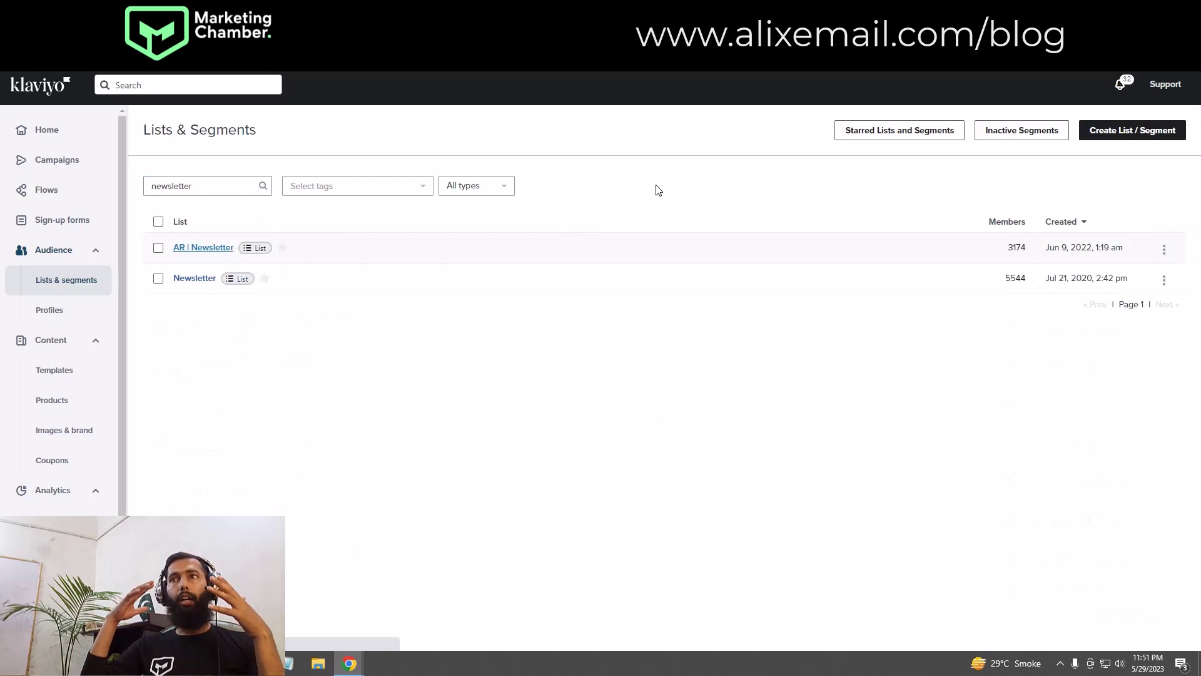
key("F5")
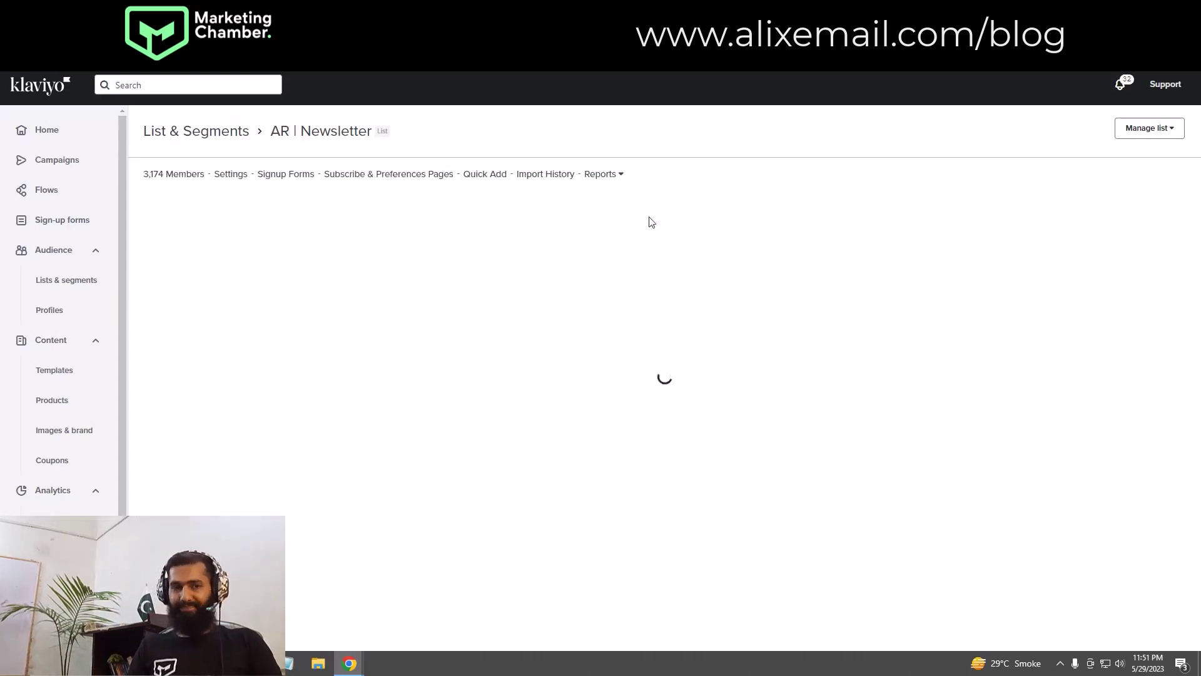
left_click(604, 177)
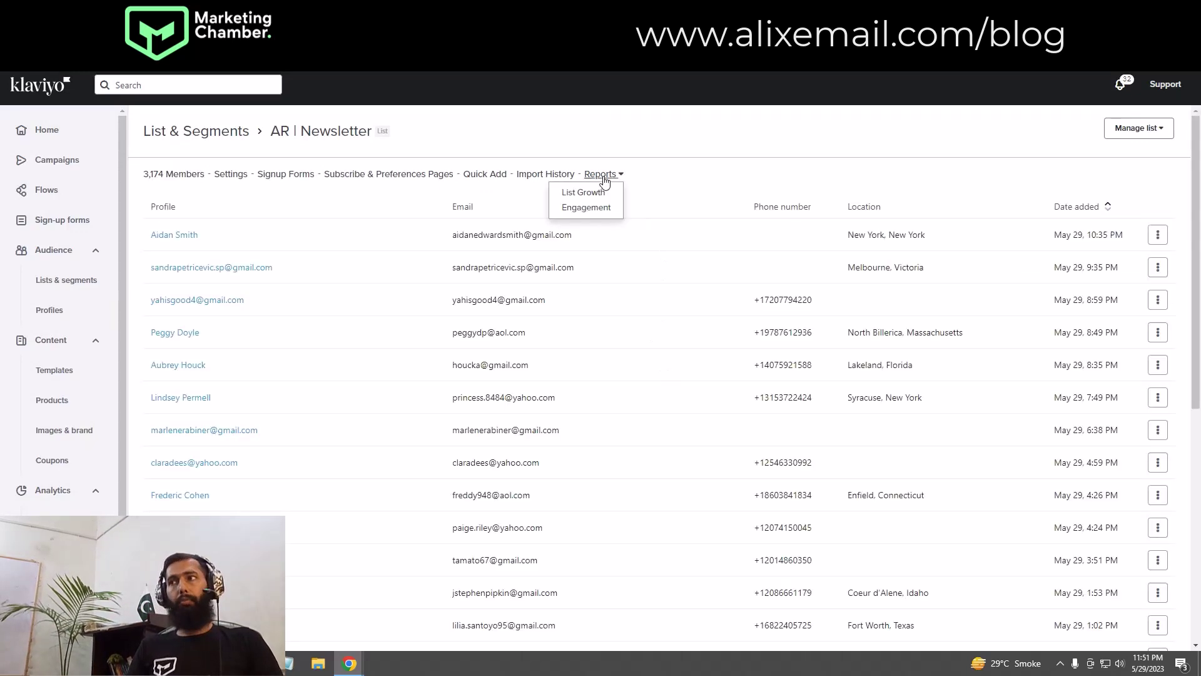
left_click(595, 195)
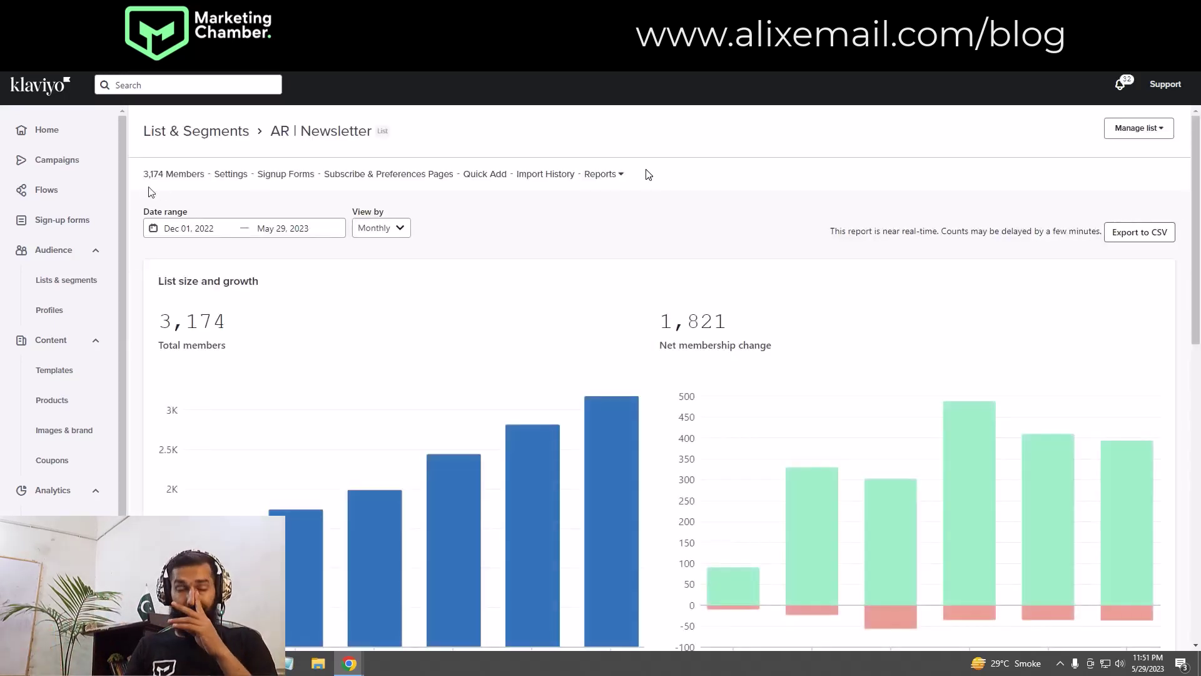
Switch the list growth report to the weekly view and examine the list size and growth charts
left_click_drag(141, 206, 375, 220)
left_click(496, 232)
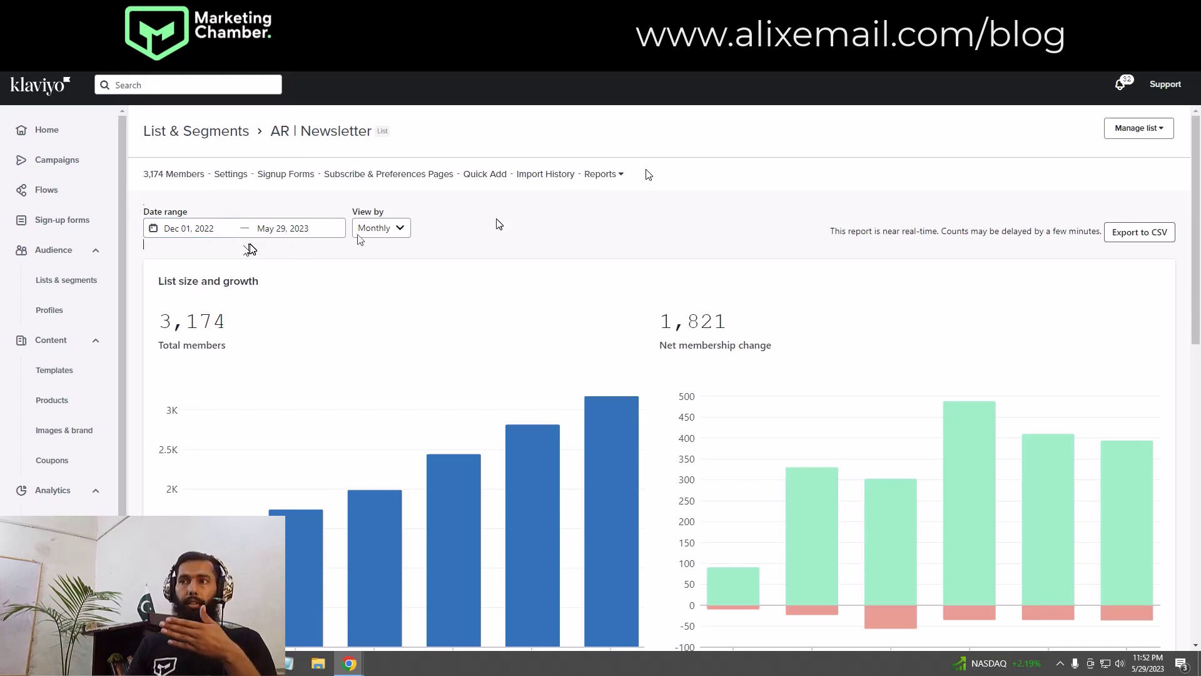
scroll(438, 238, "down", 1)
scroll(411, 231, "up", 1)
left_click(386, 232)
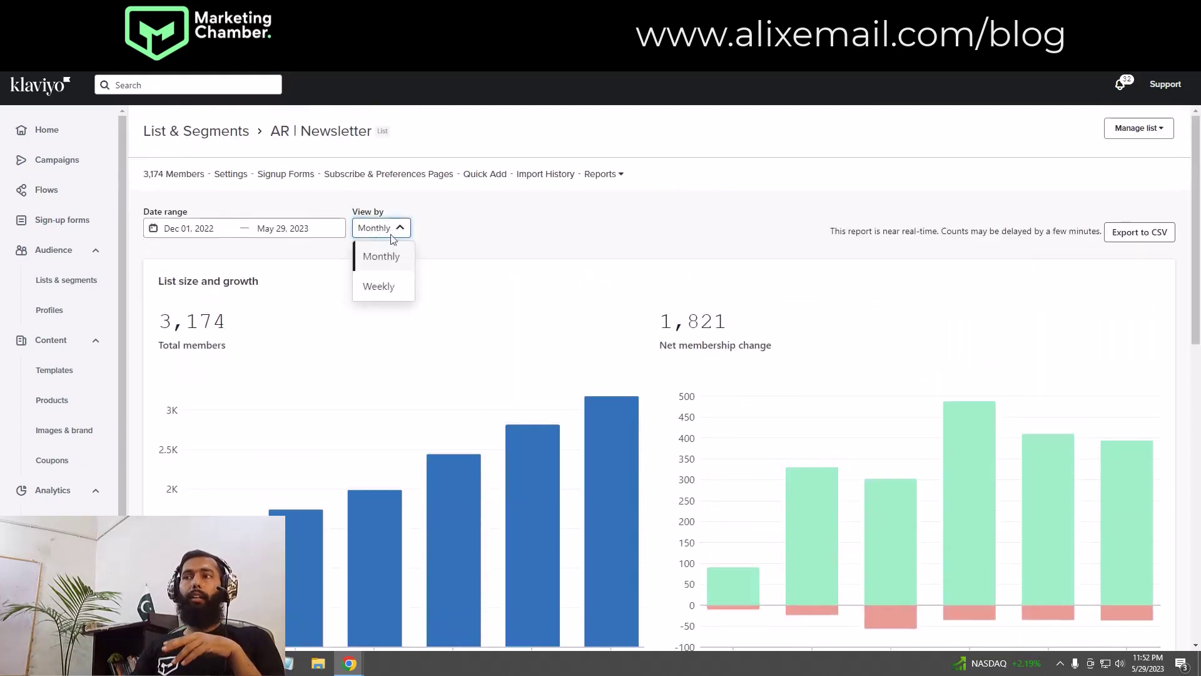
left_click(390, 288)
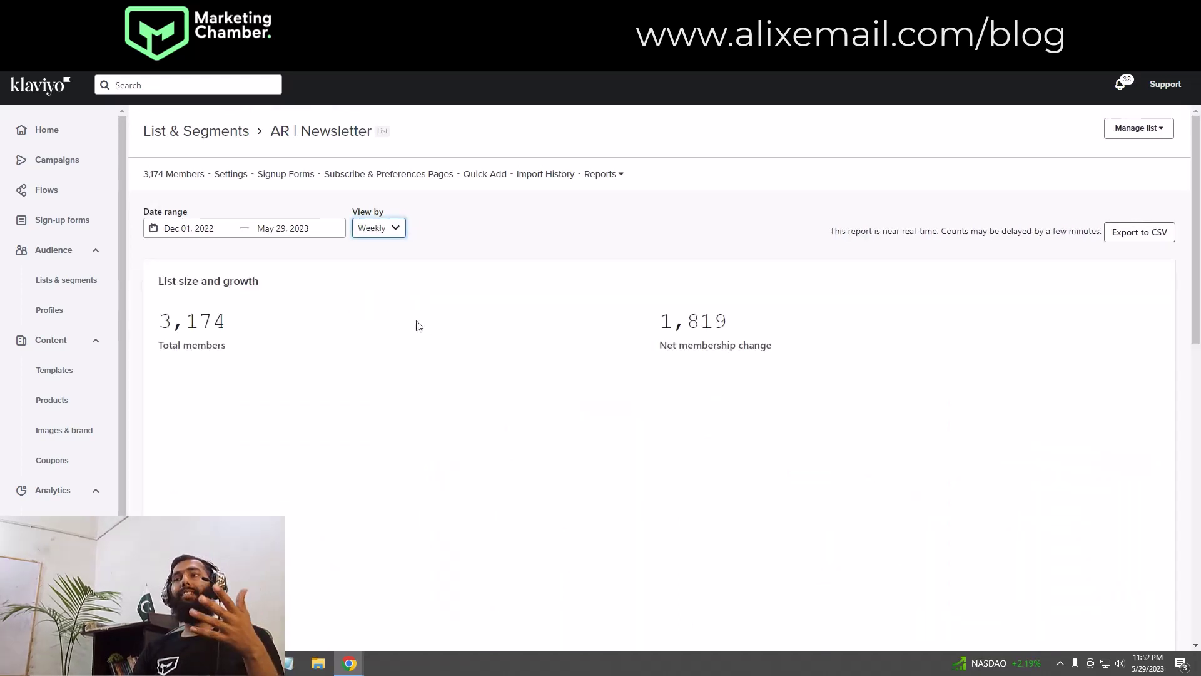
scroll(416, 335, "down", 3)
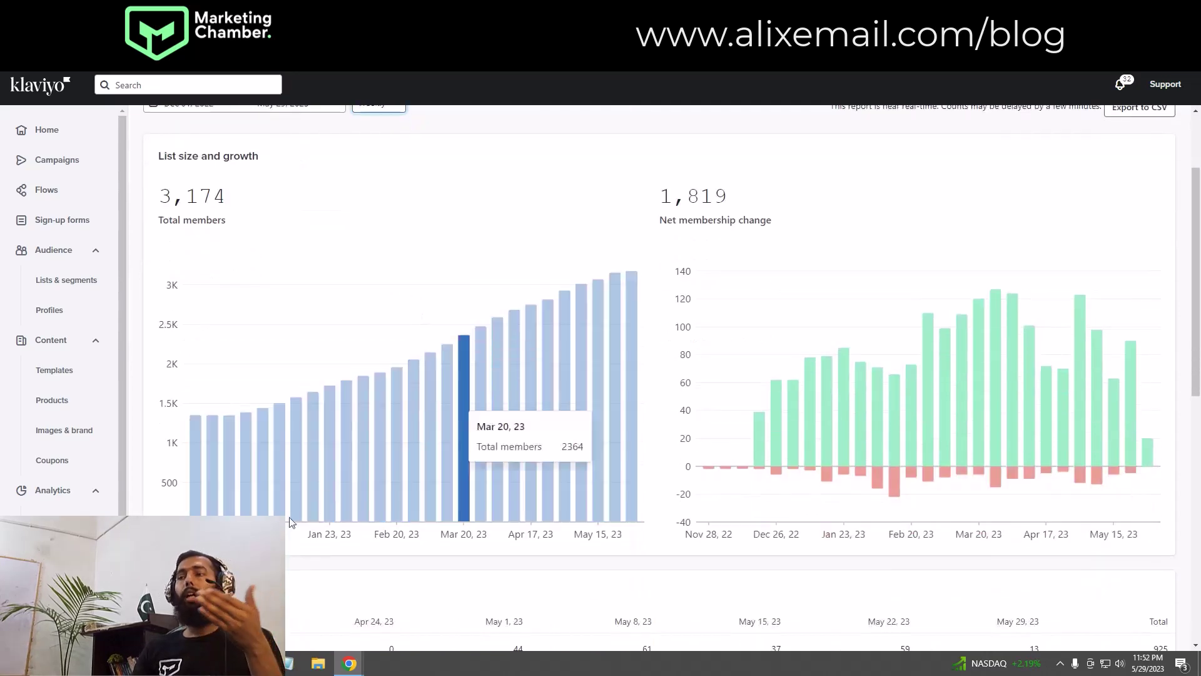
Set the list growth report's view back to monthly
scroll(363, 325, "up", 3)
left_click(387, 231)
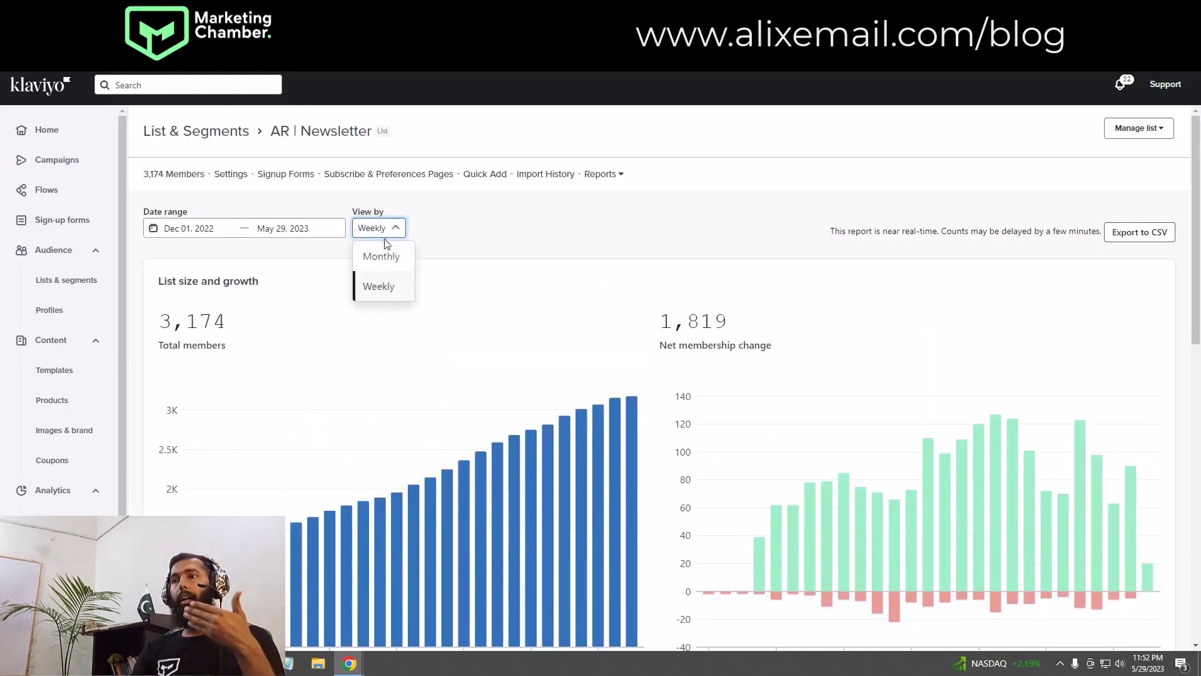
left_click(388, 257)
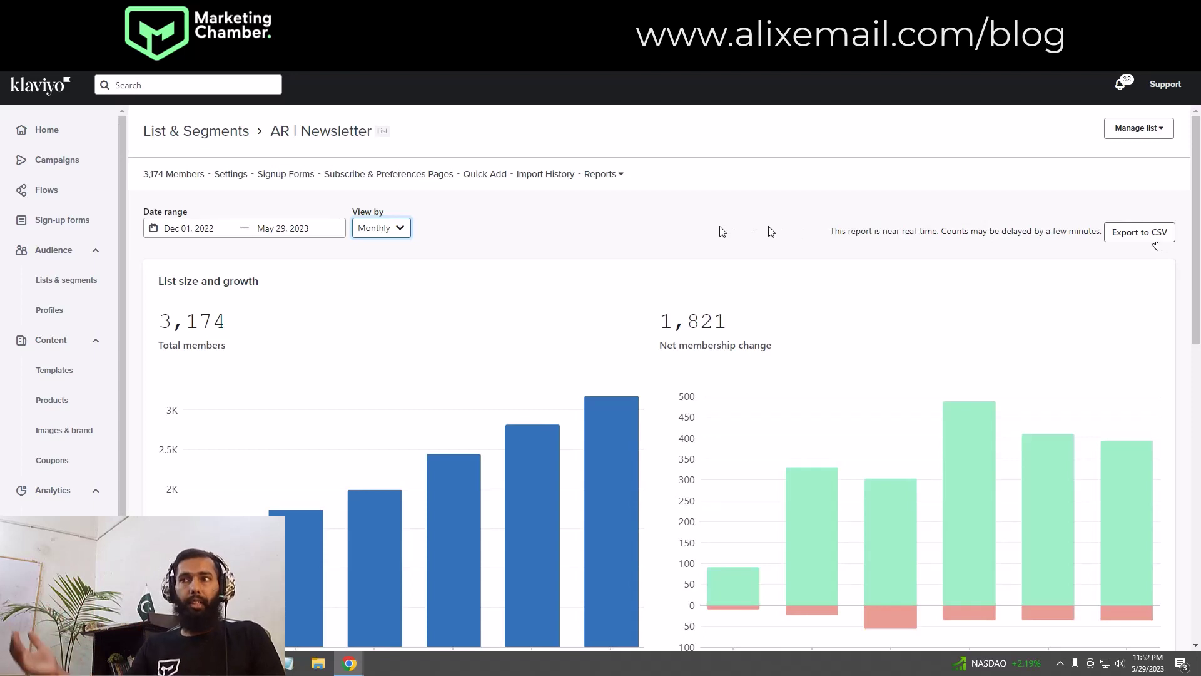
Examine the list's total members figure and its monthly chart from December 2022 to May 2023
scroll(242, 238, "down", 3)
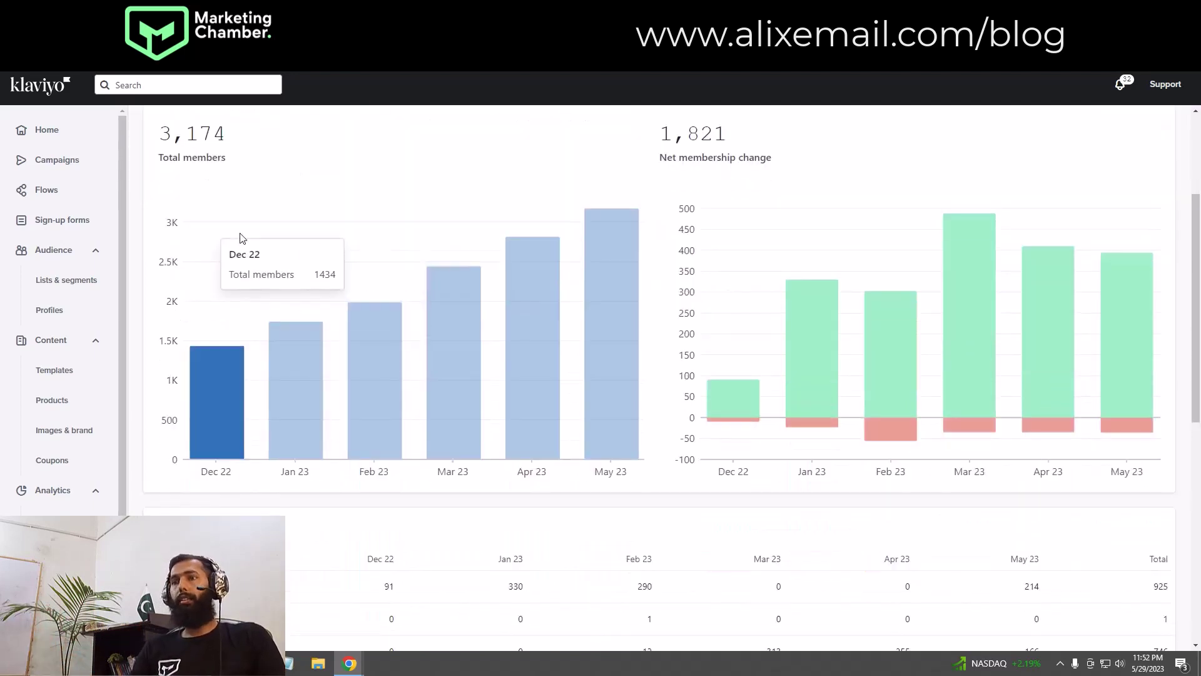
scroll(241, 239, "up", 1)
left_click_drag(171, 157, 267, 158)
left_click(252, 195)
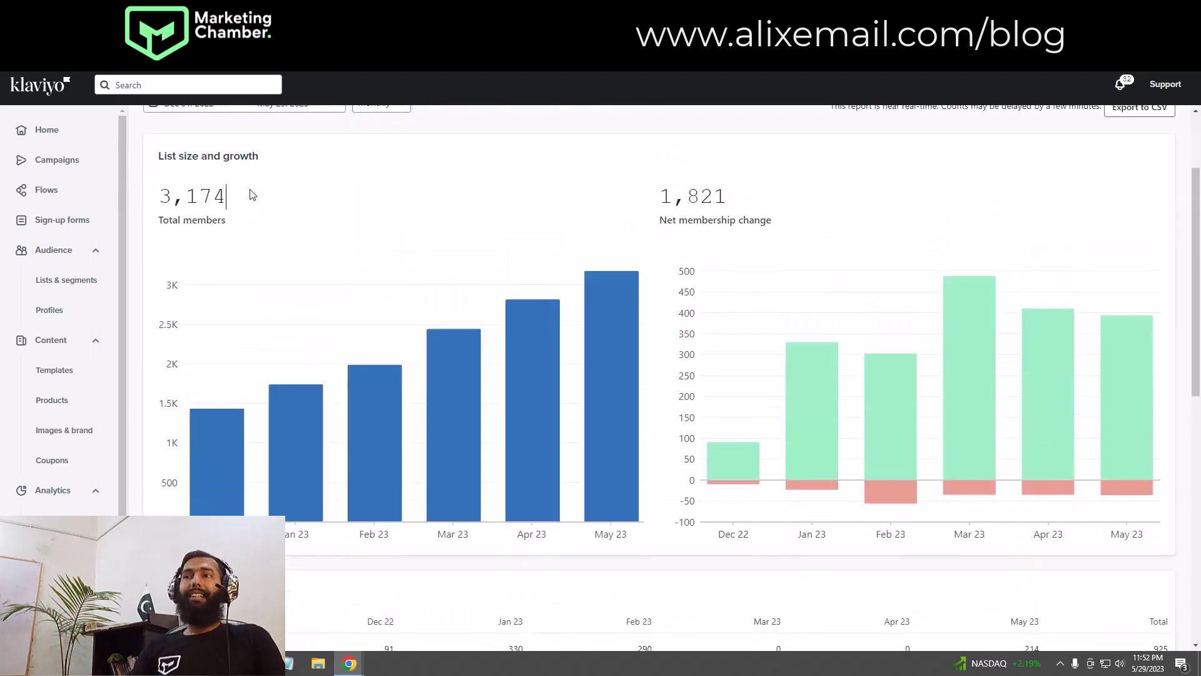
left_click_drag(243, 199, 138, 202)
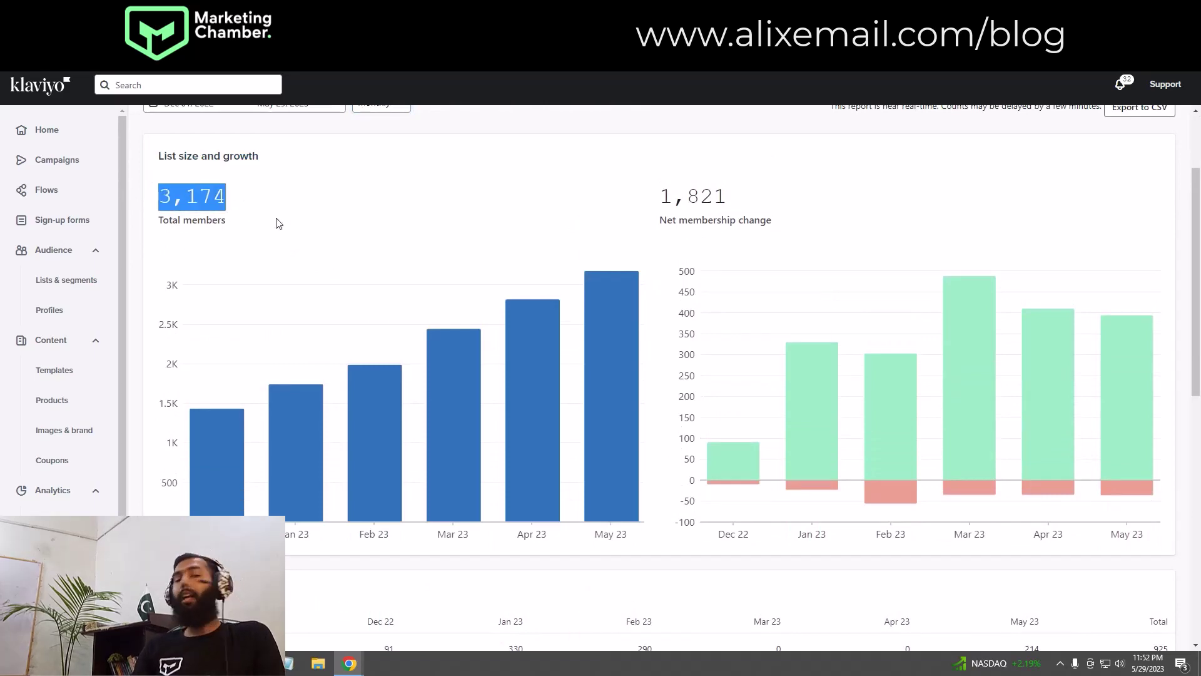
scroll(204, 227, "up", 2)
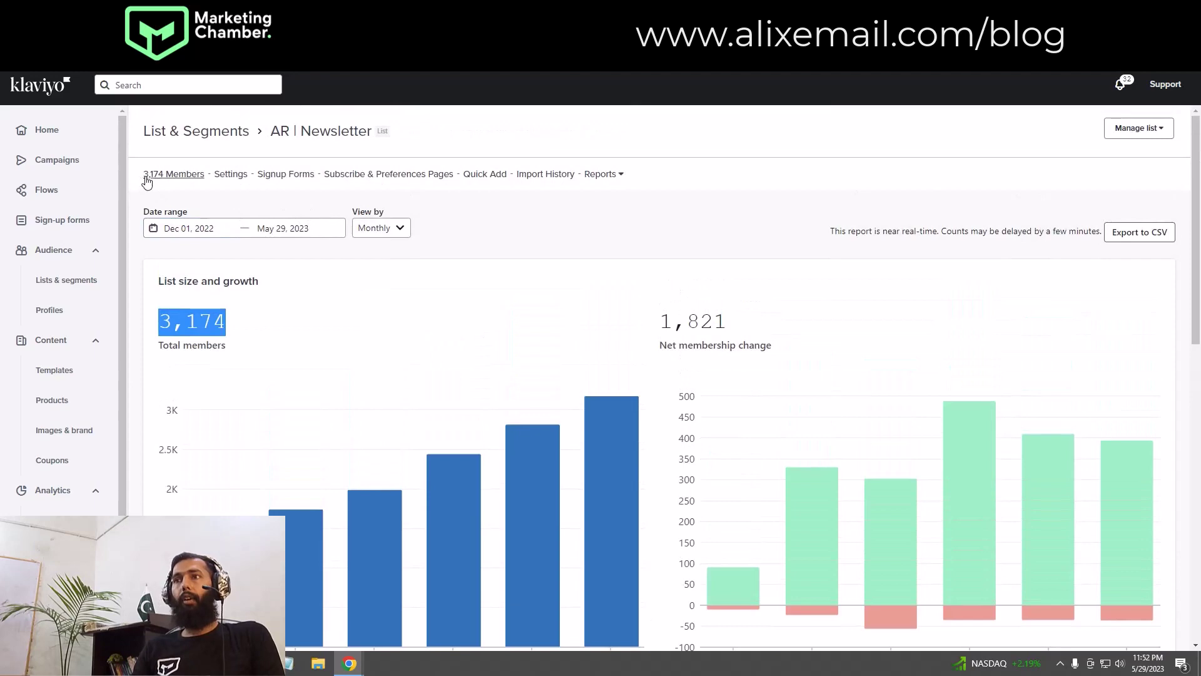
scroll(375, 326, "down", 3)
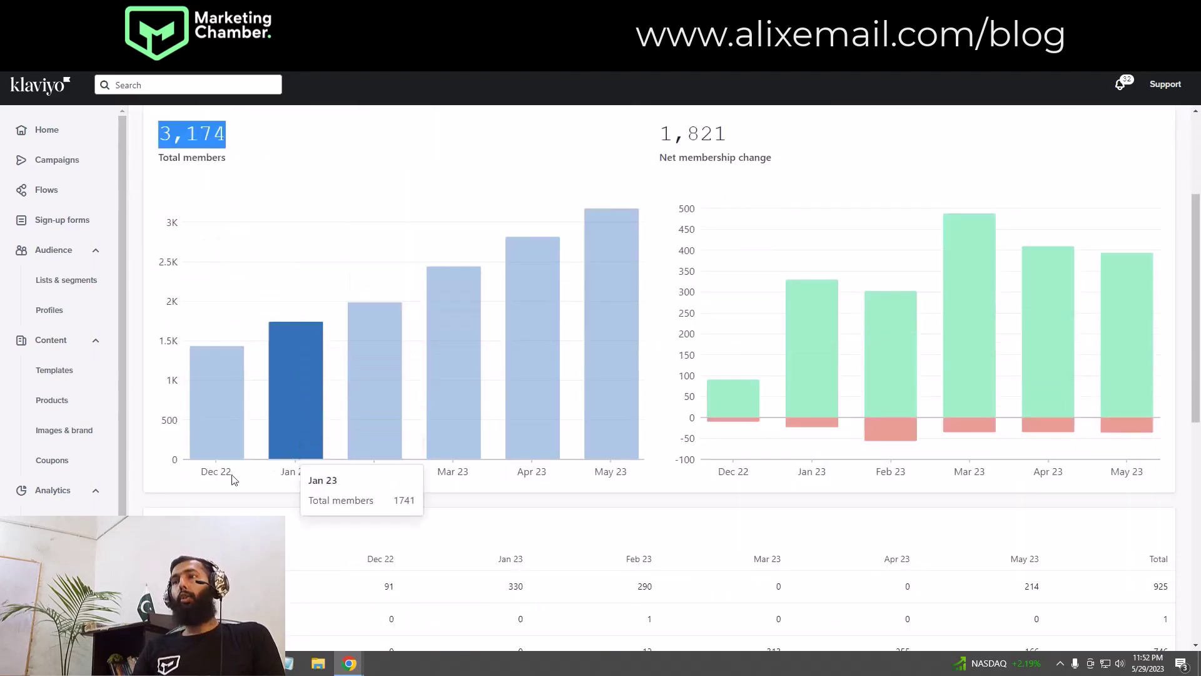
left_click(208, 401)
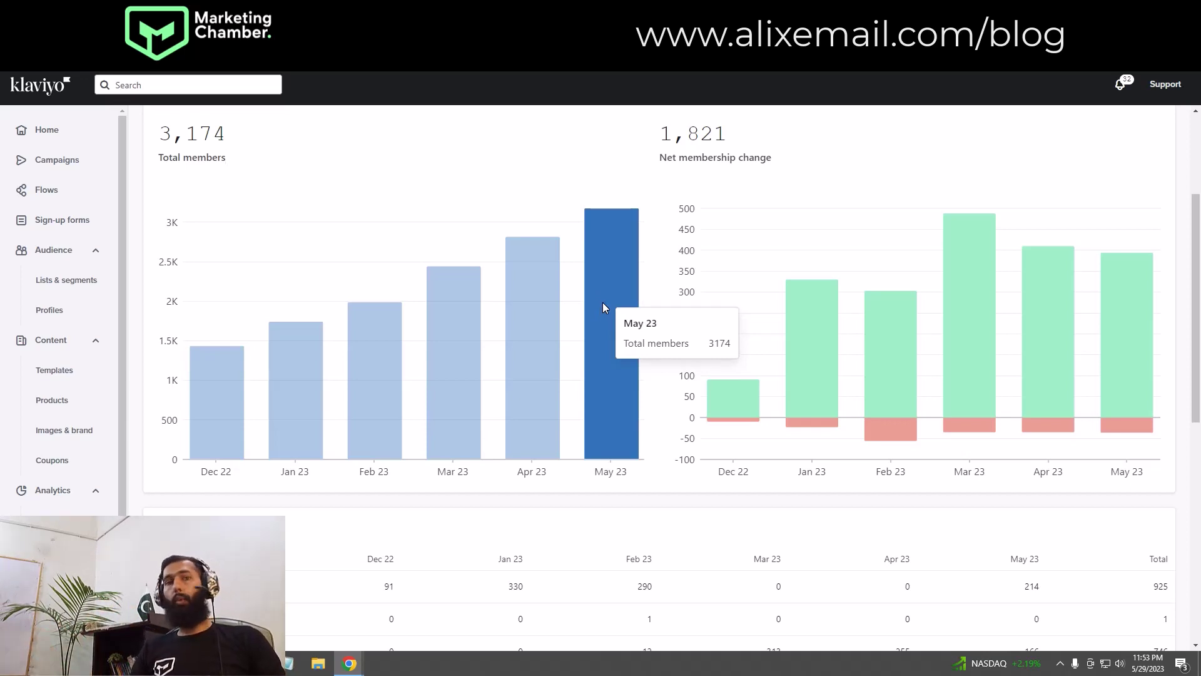
Examine the net membership change chart for members gained and lost per month, comparing it with the total members chart
left_click_drag(655, 164, 775, 160)
left_click(784, 164)
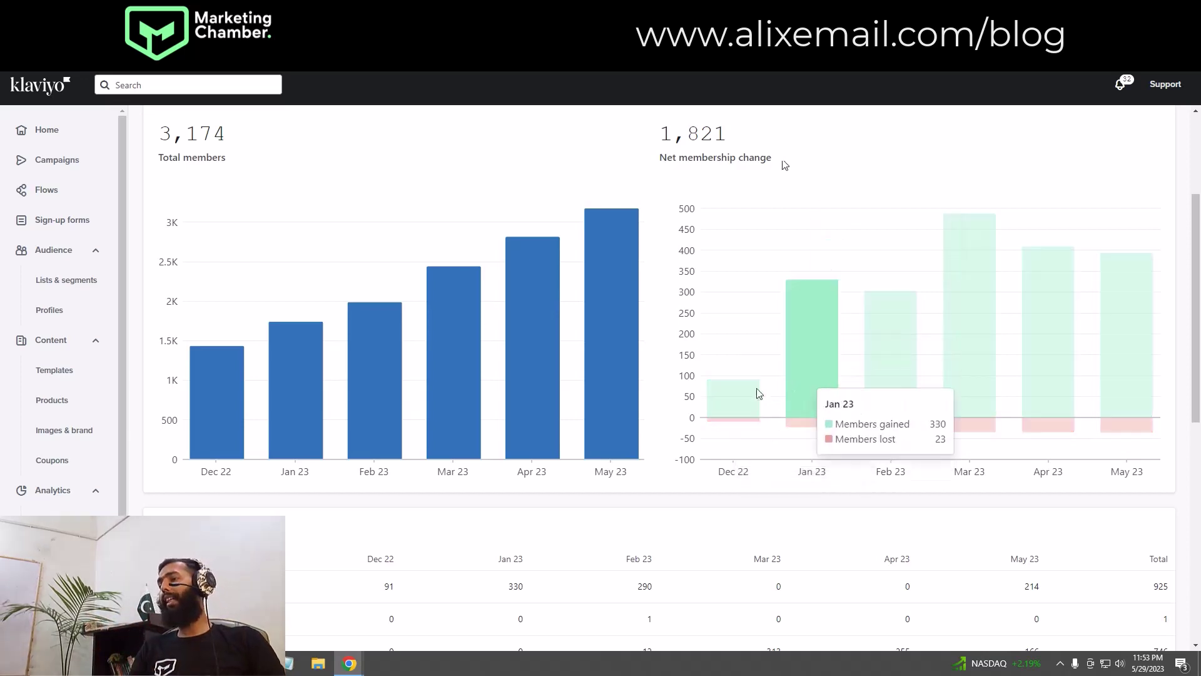
mouse_move(235, 451)
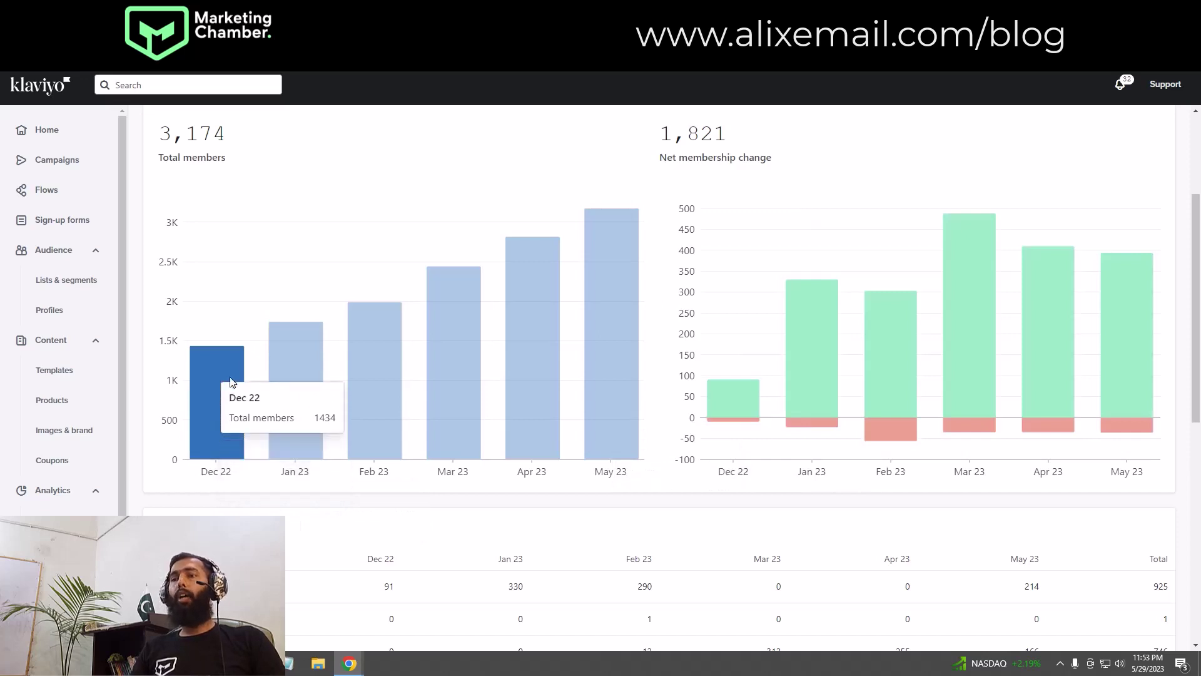
mouse_move(815, 330)
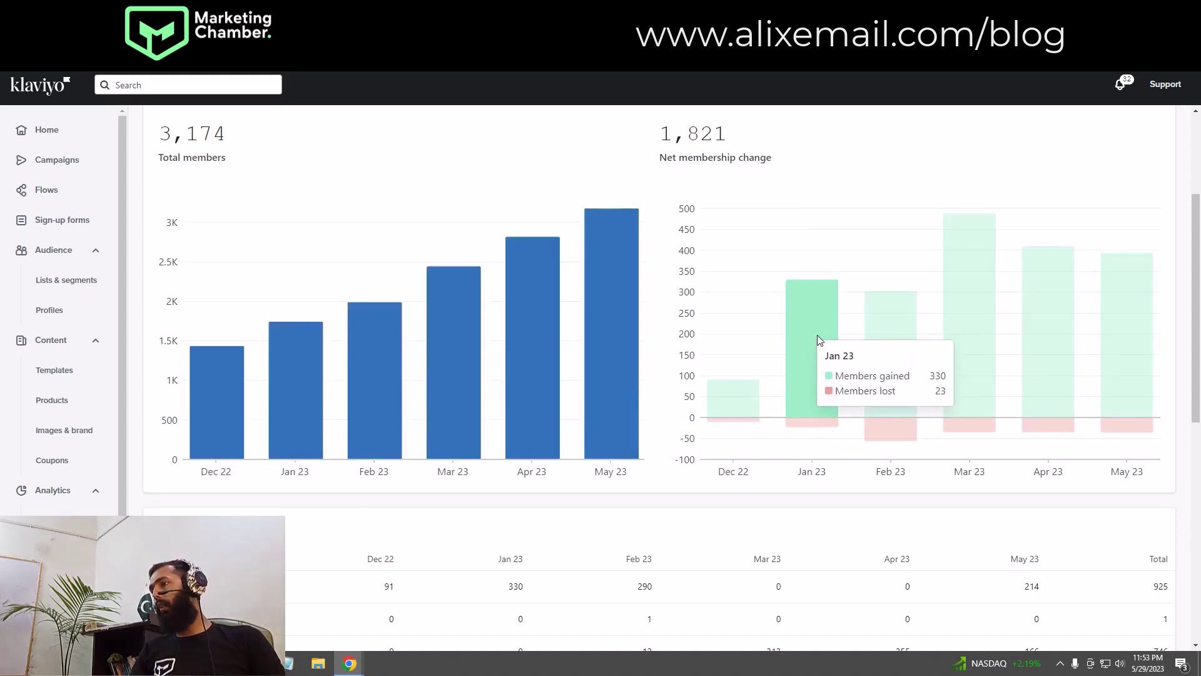
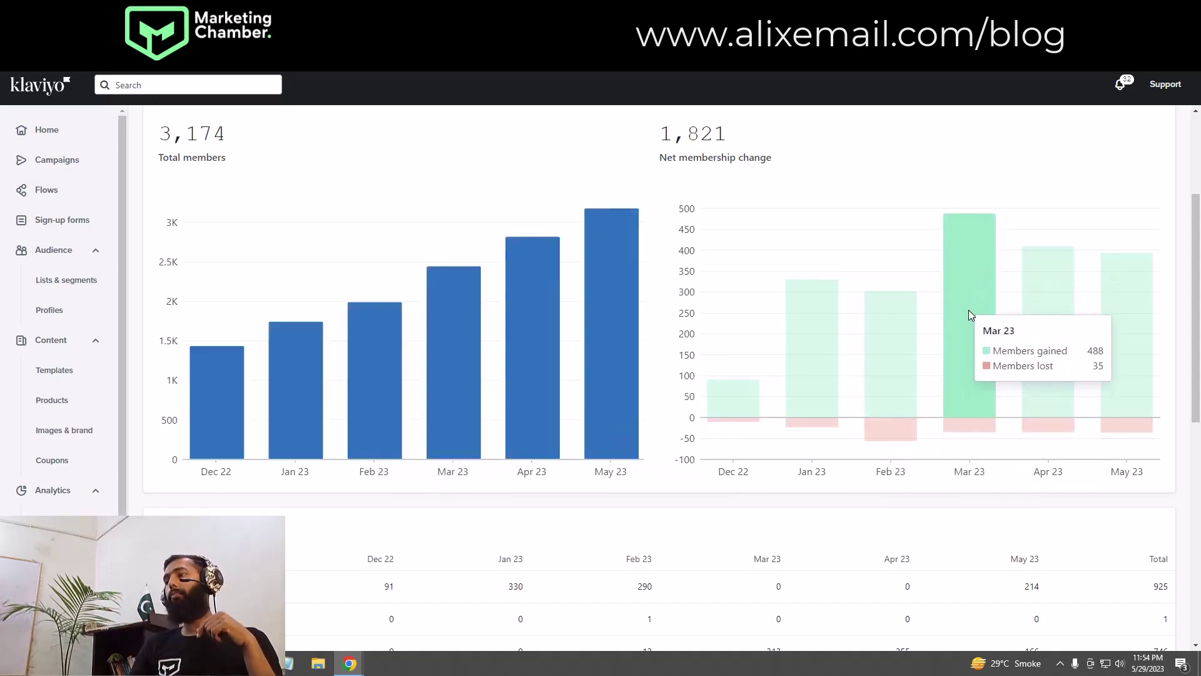
Examine the subscriber sources table, including the multi-step email & SMS form and the May 23 column
scroll(969, 310, "down", 4)
left_click_drag(158, 279, 258, 279)
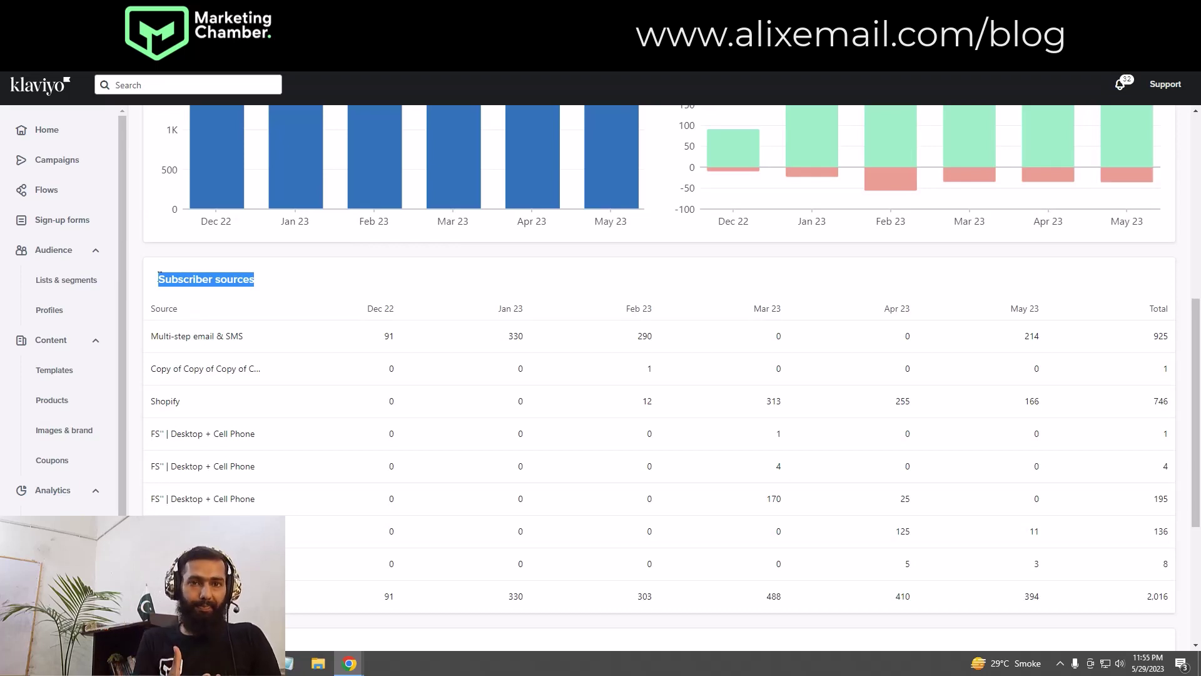
left_click(261, 310)
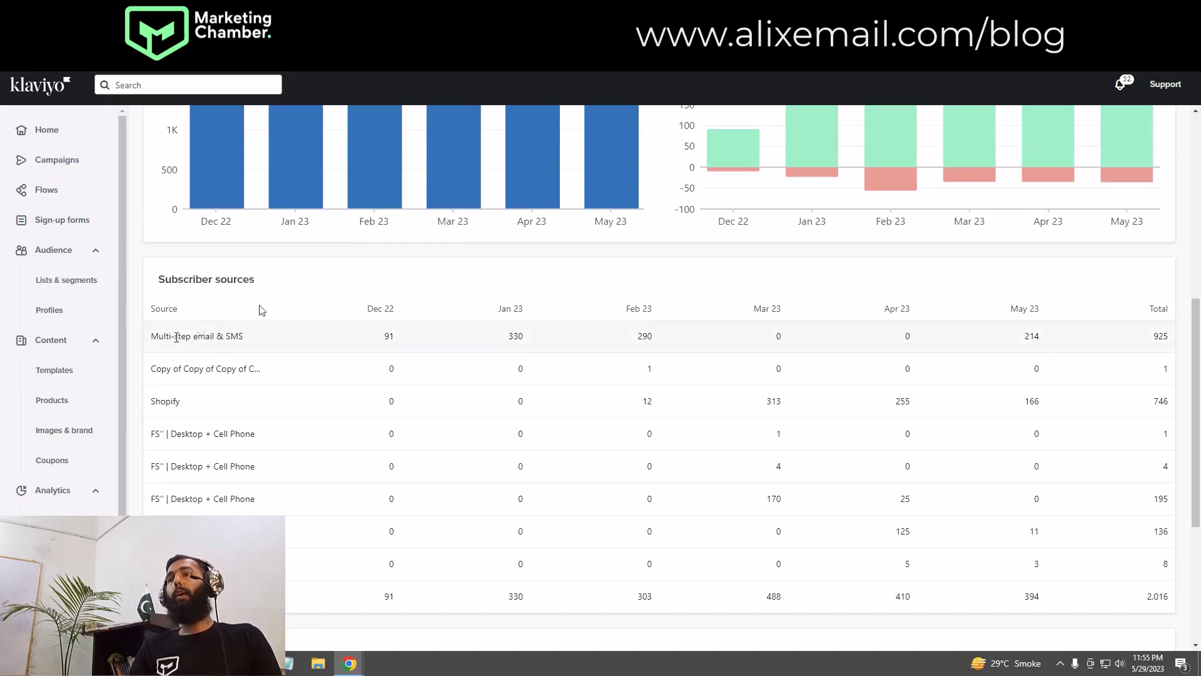
left_click_drag(175, 336, 221, 335)
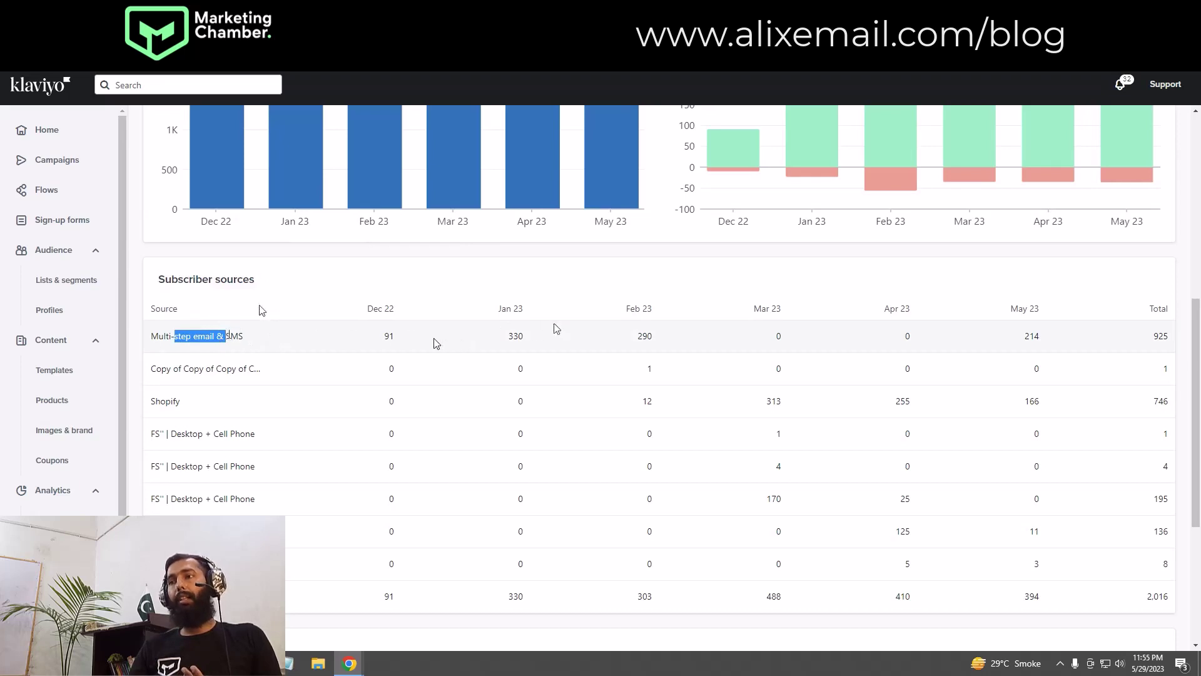
left_click(405, 344)
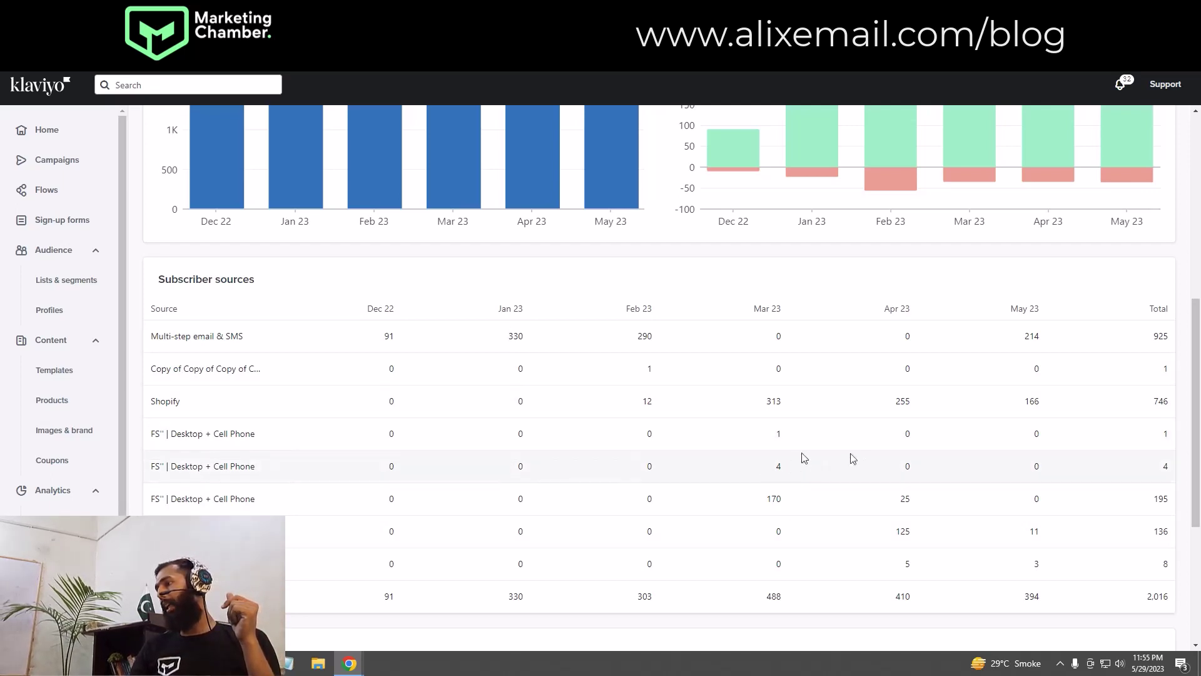
triple_click(1009, 311)
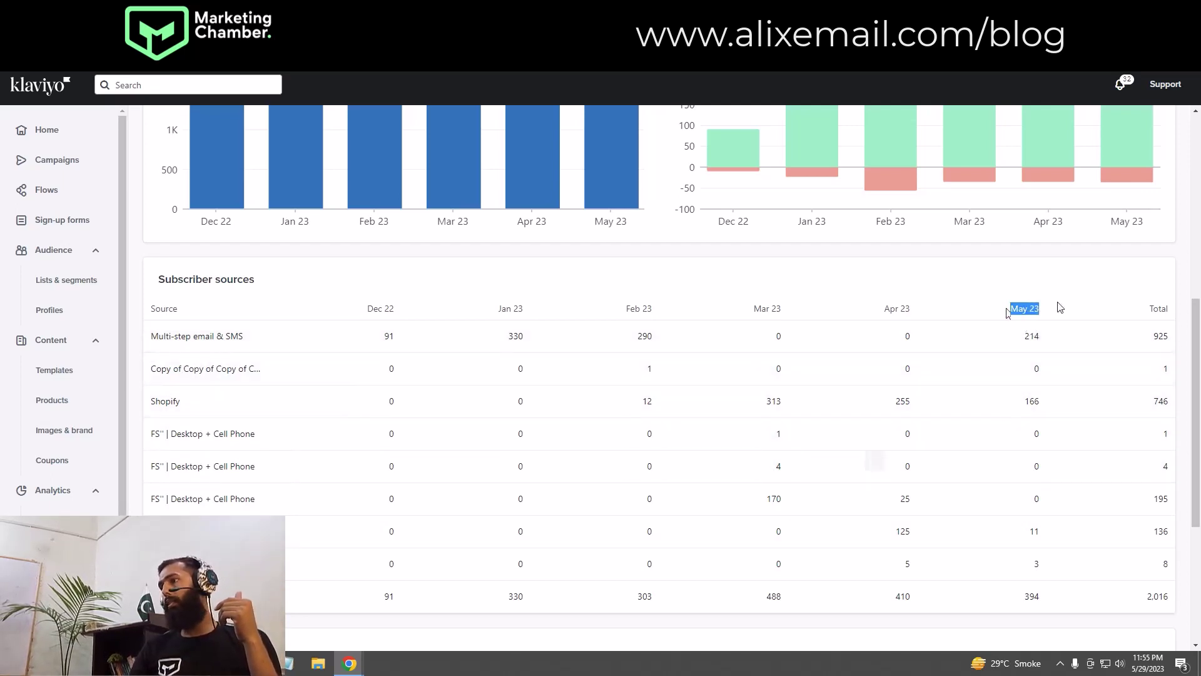
left_click(1055, 333)
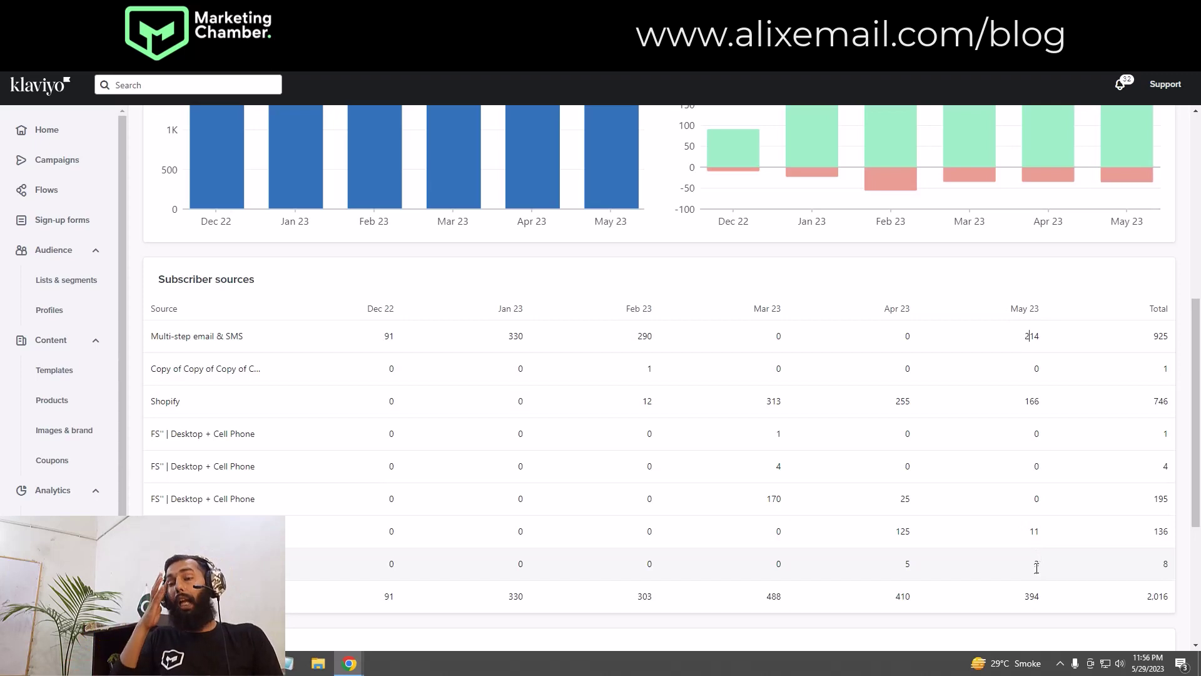
Examine the unsubscribe method table and check the January 23 members gained and lost in the net membership change chart
scroll(967, 430, "down", 4)
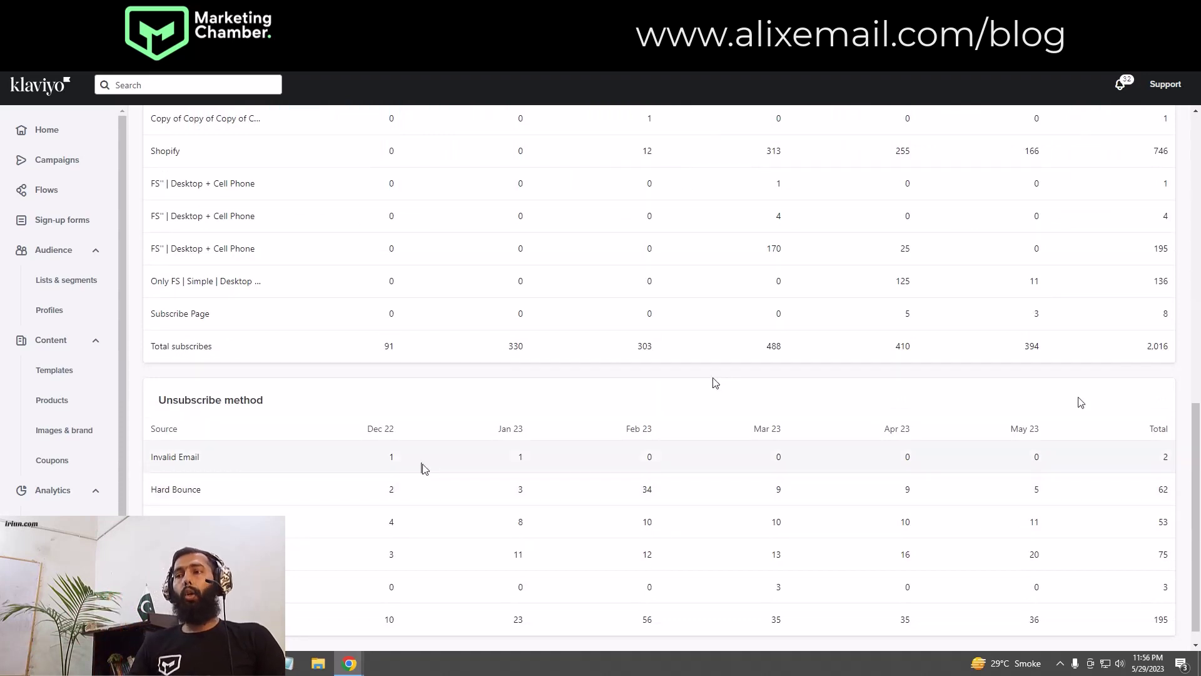
scroll(424, 468, "down", 1)
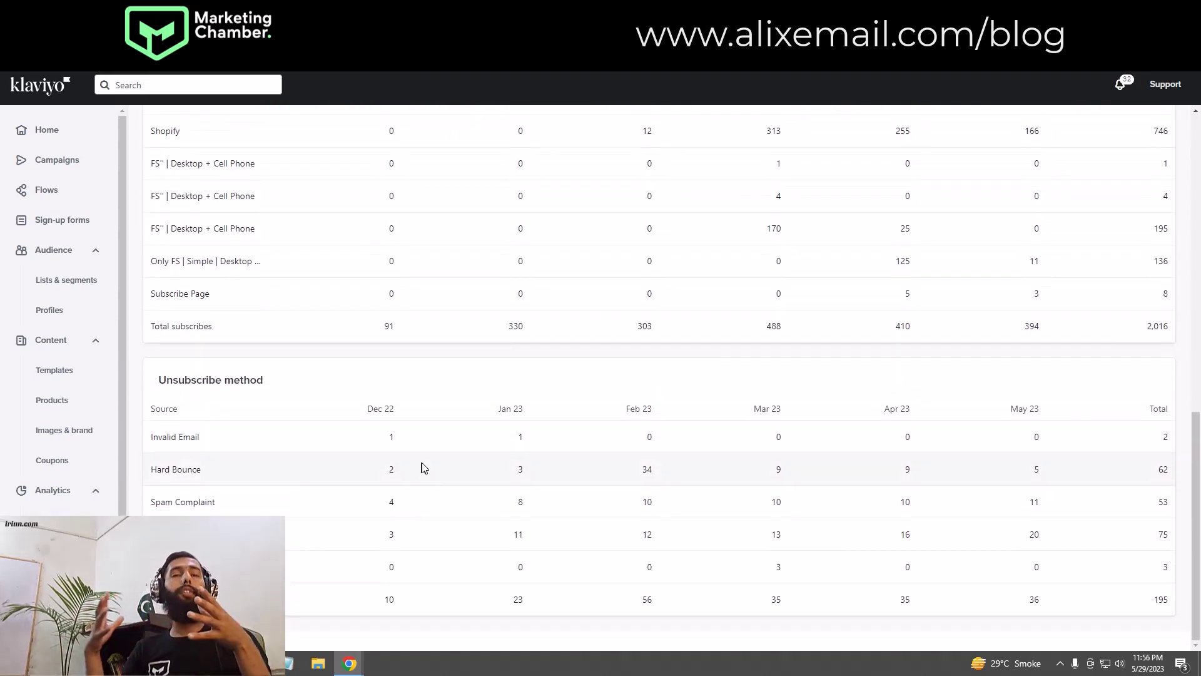
scroll(449, 467, "up", 8)
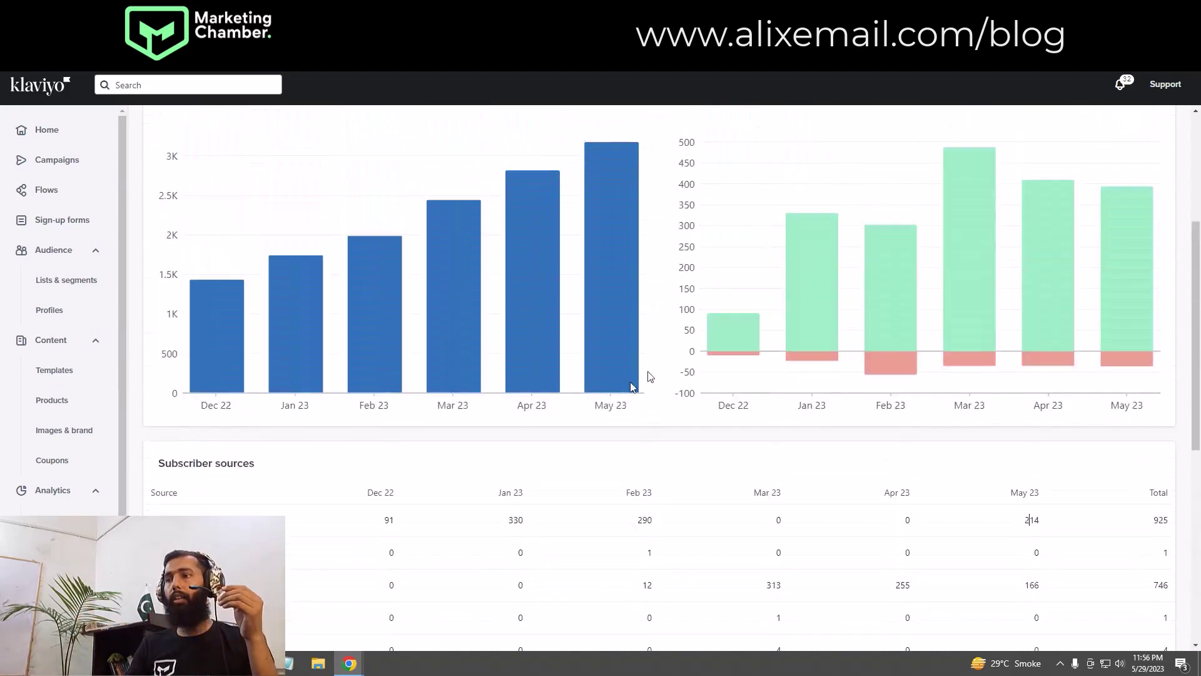
mouse_move(830, 333)
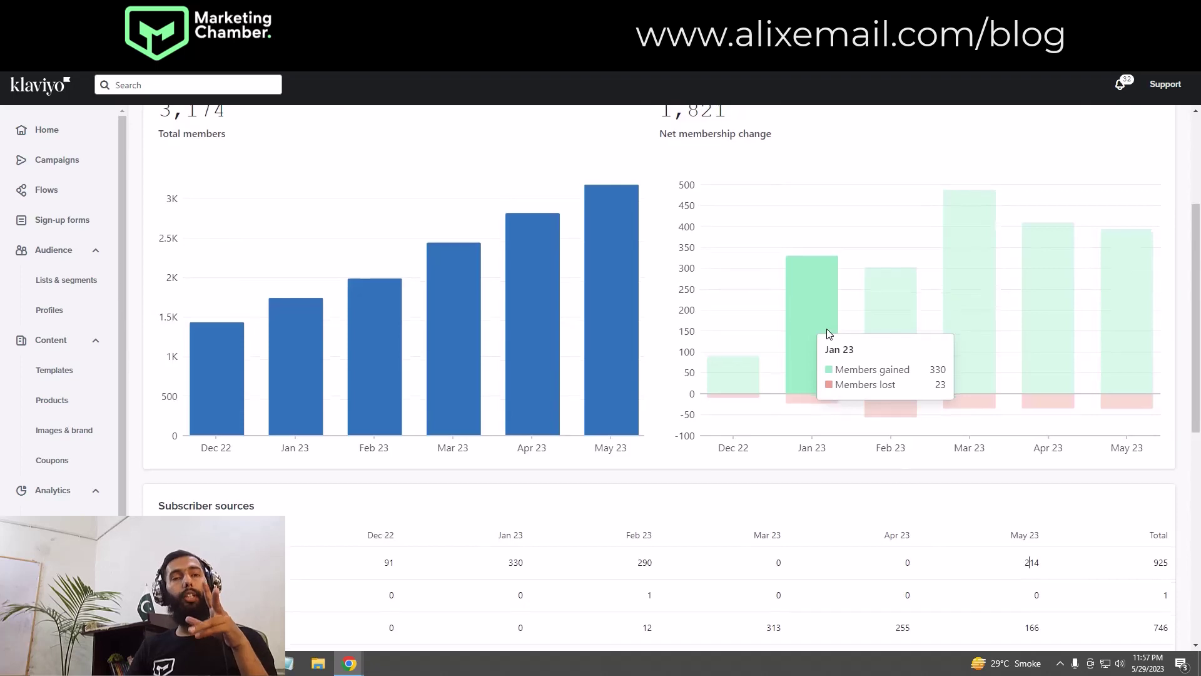
Examine the January 23 column of the unsubscribe method table, including hard bounces and spam complaints
scroll(823, 344, "down", 8)
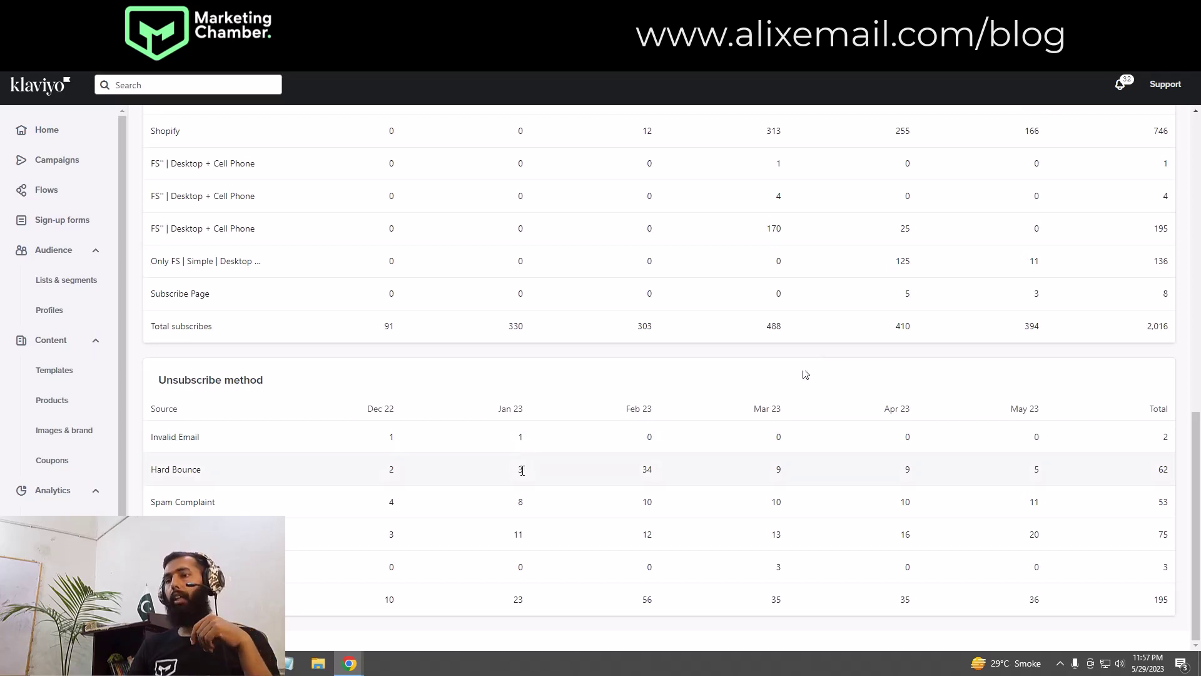
double_click(522, 470)
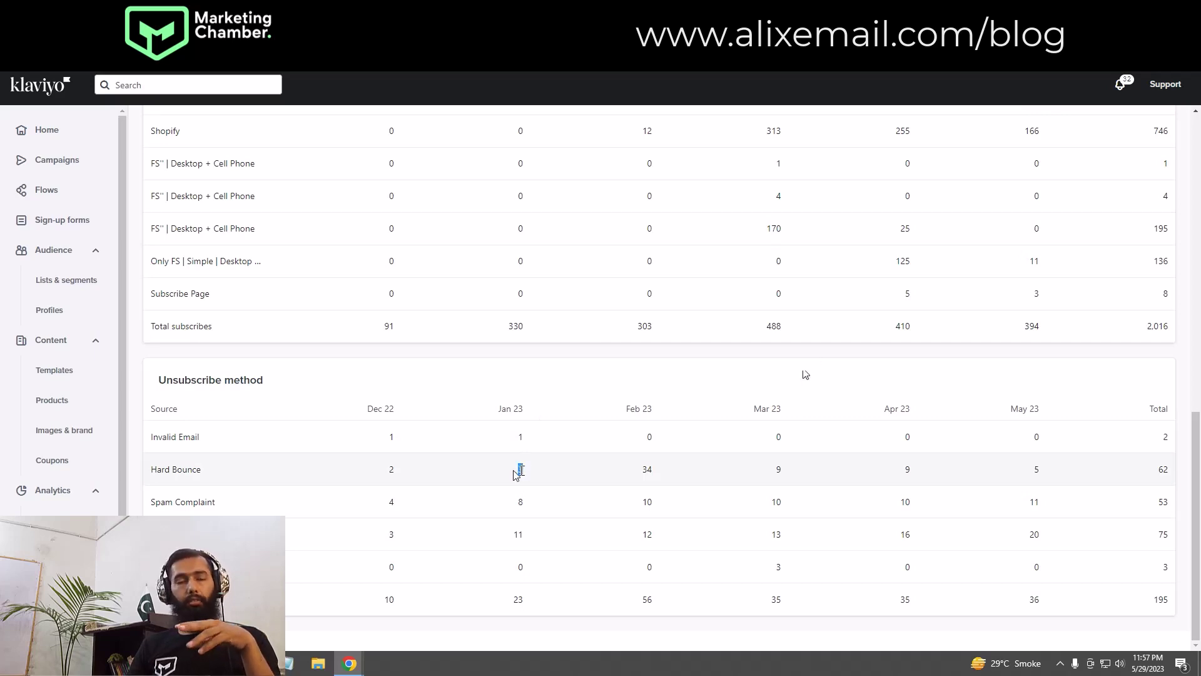
double_click(522, 502)
double_click(520, 535)
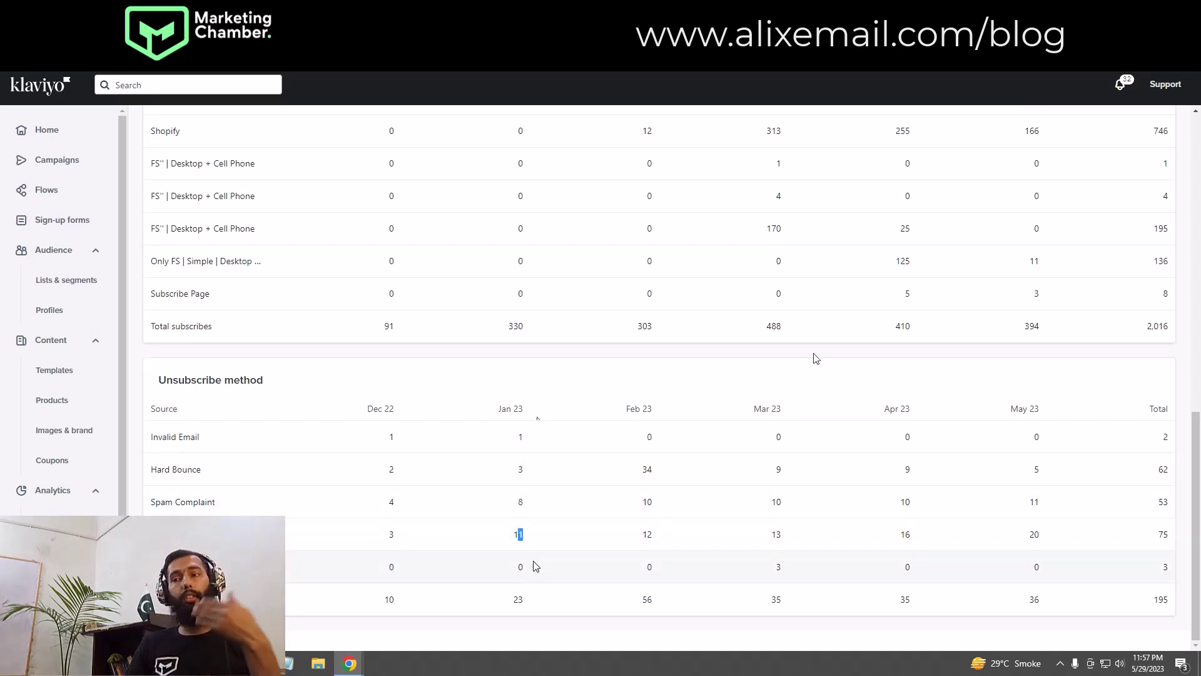
left_click_drag(525, 441, 522, 536)
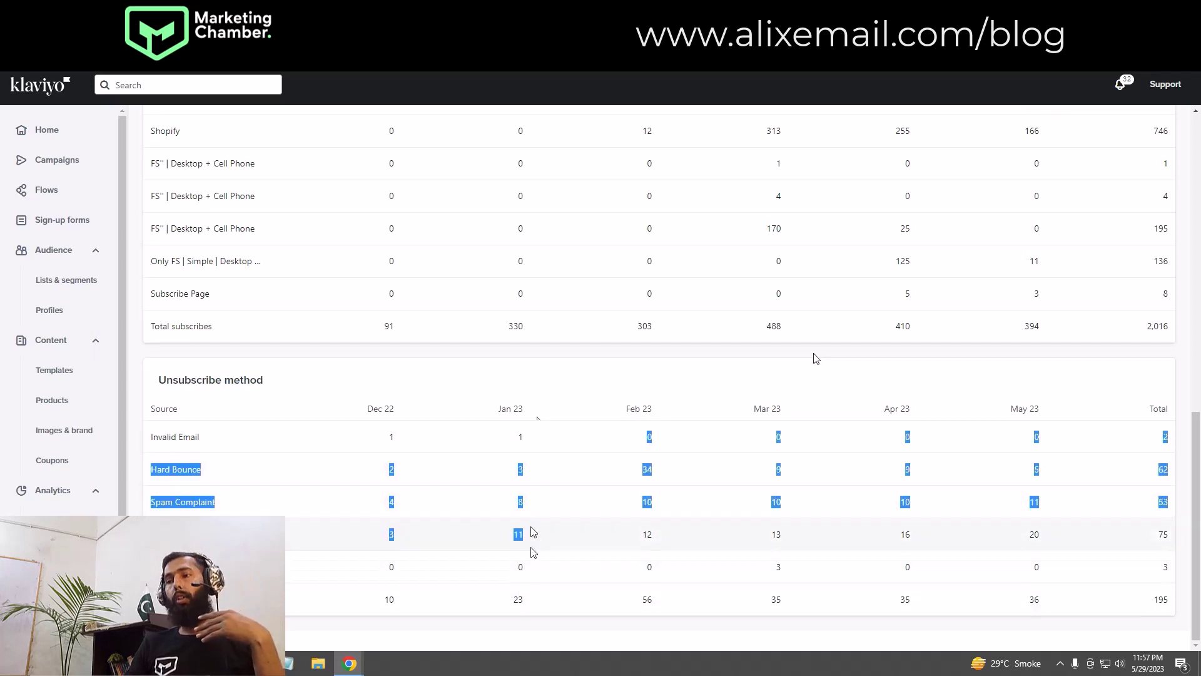
left_click(520, 439)
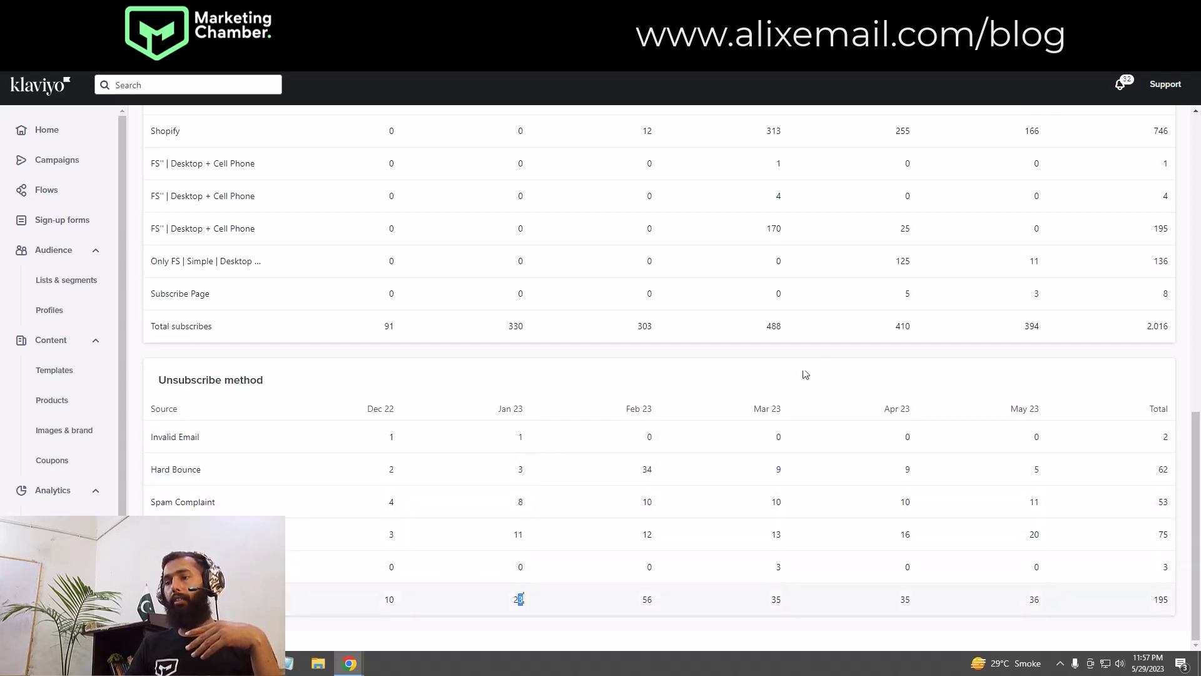
Compare the January 23 members lost in the net membership change chart with the unsubscribe method table
scroll(594, 476, "up", 7)
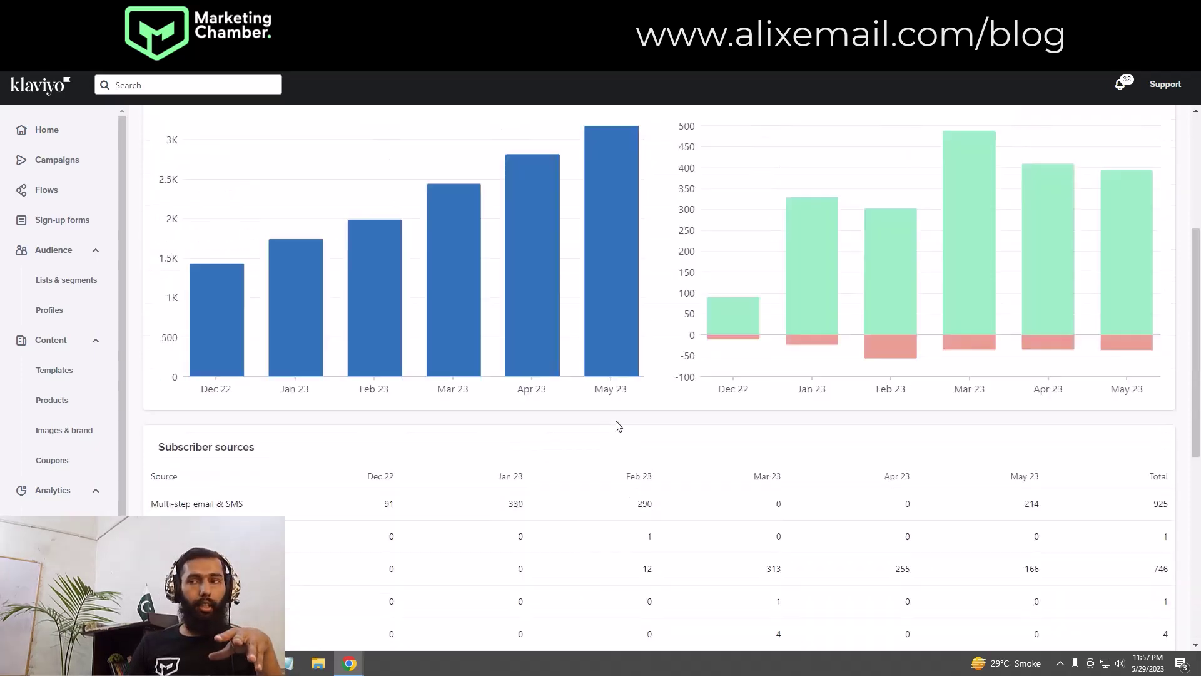
scroll(618, 427, "up", 2)
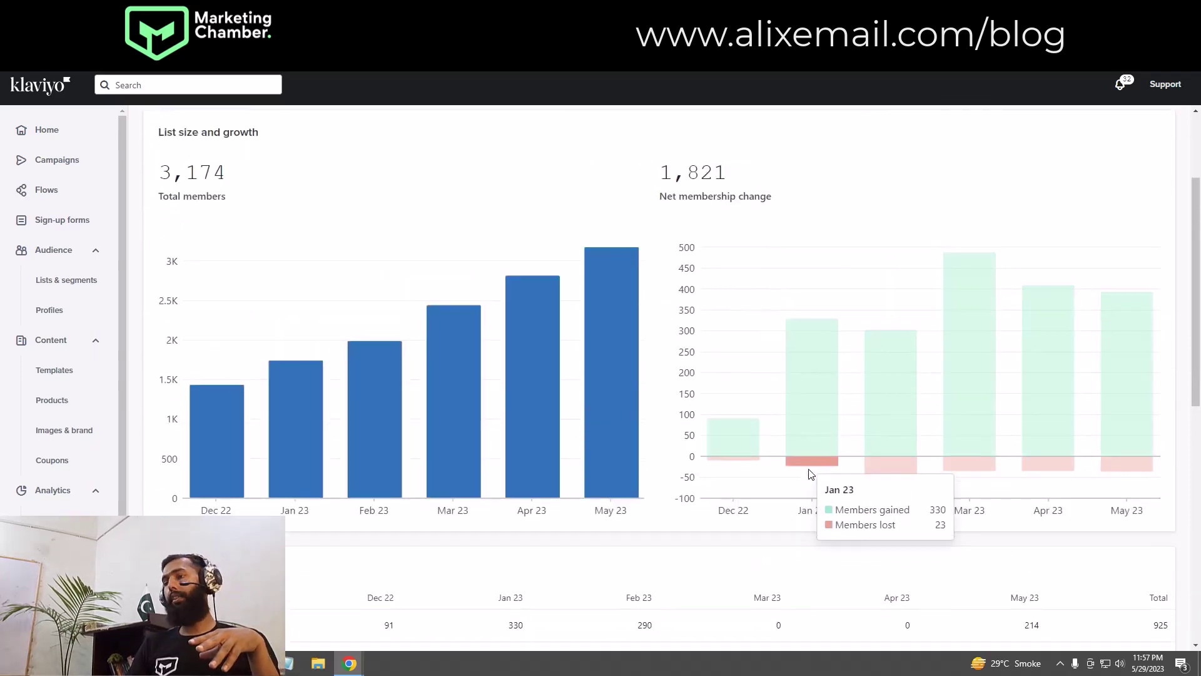
scroll(559, 376, "down", 8)
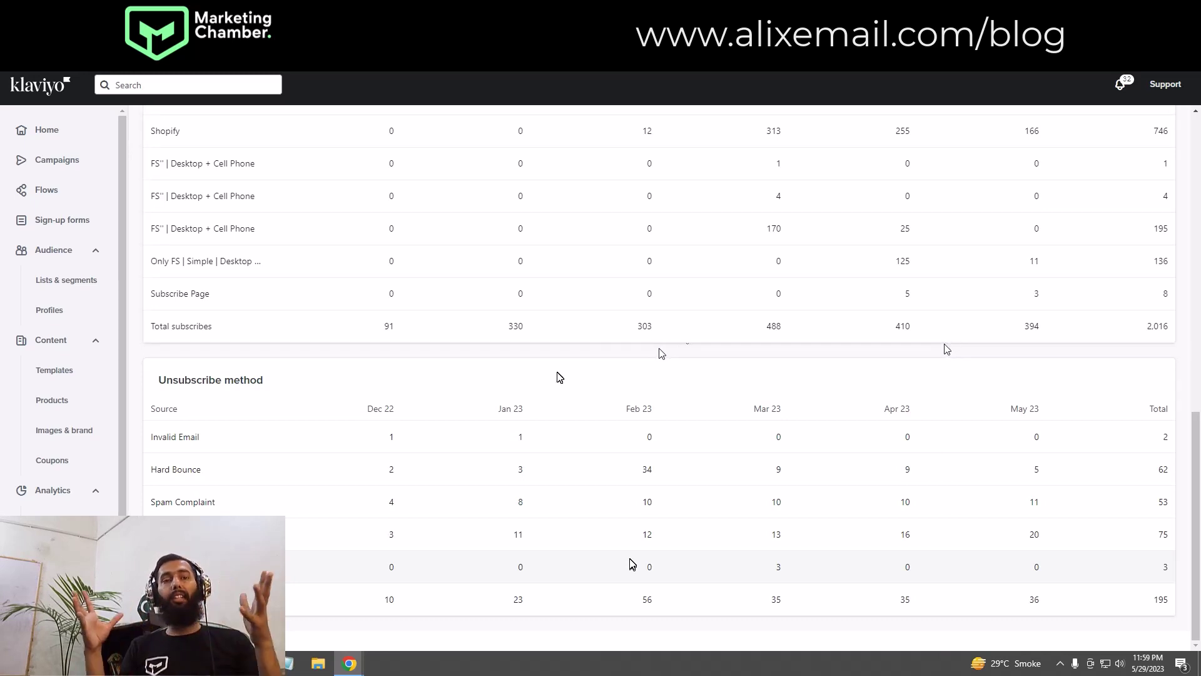
Open the newsletter list's Engagement report and examine its member engagement, engagement distribution and age-of-profile charts
scroll(632, 563, "up", 10)
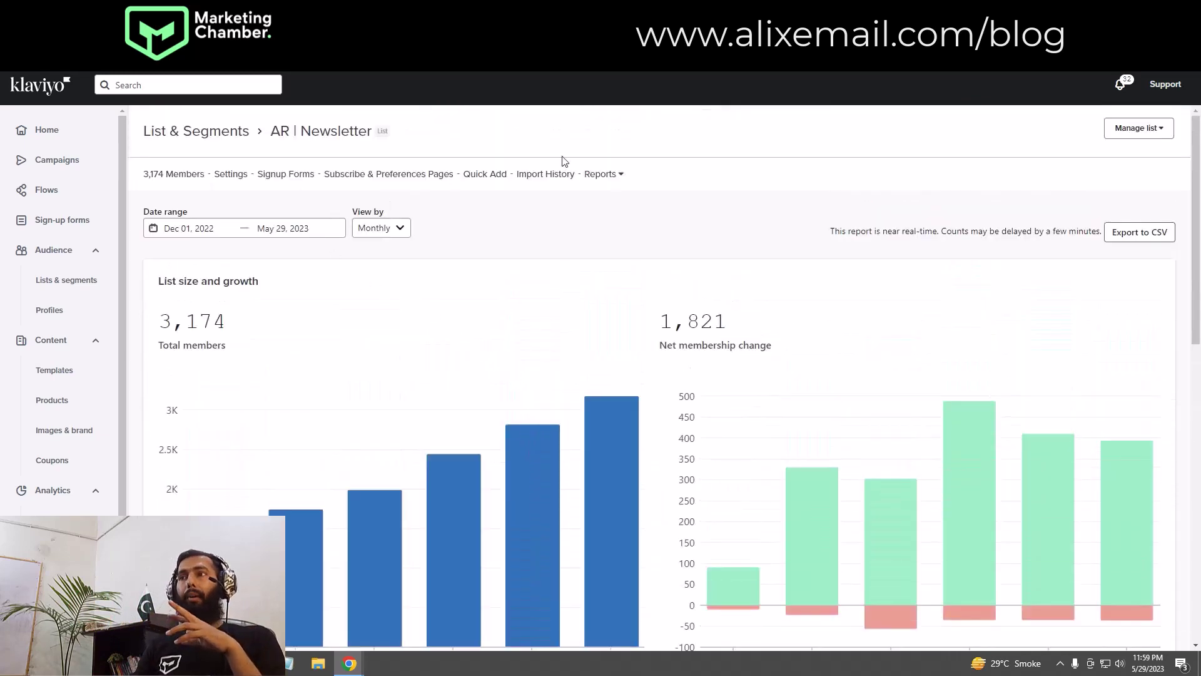
left_click(601, 175)
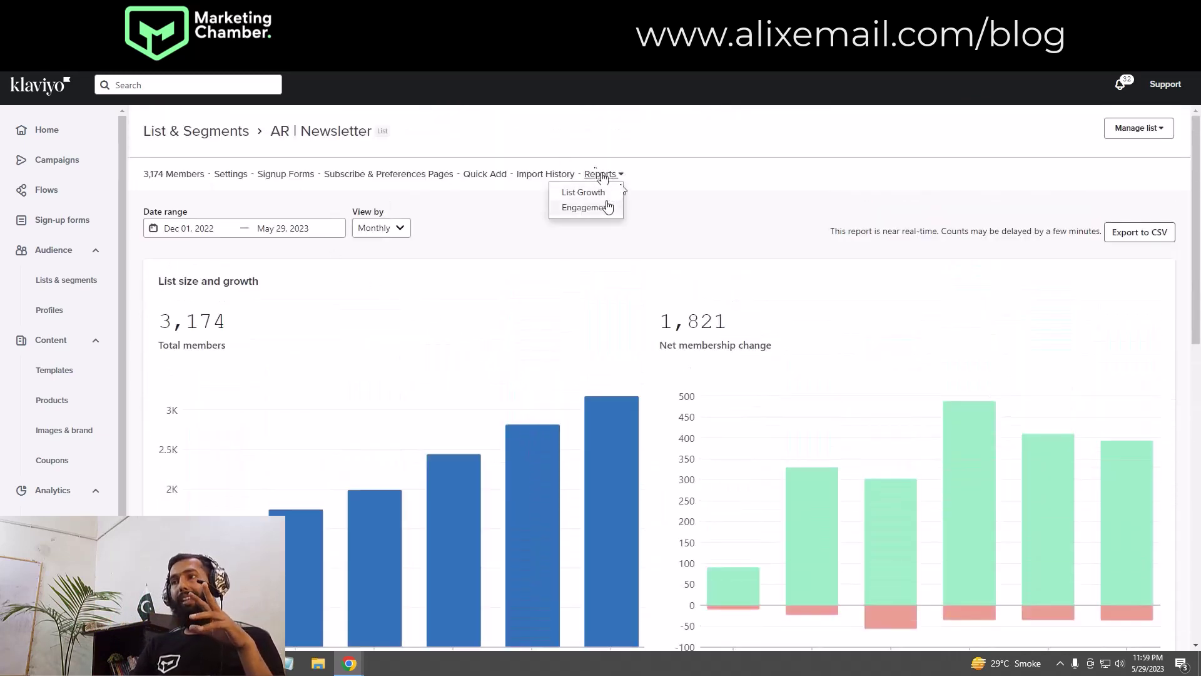
left_click(606, 206)
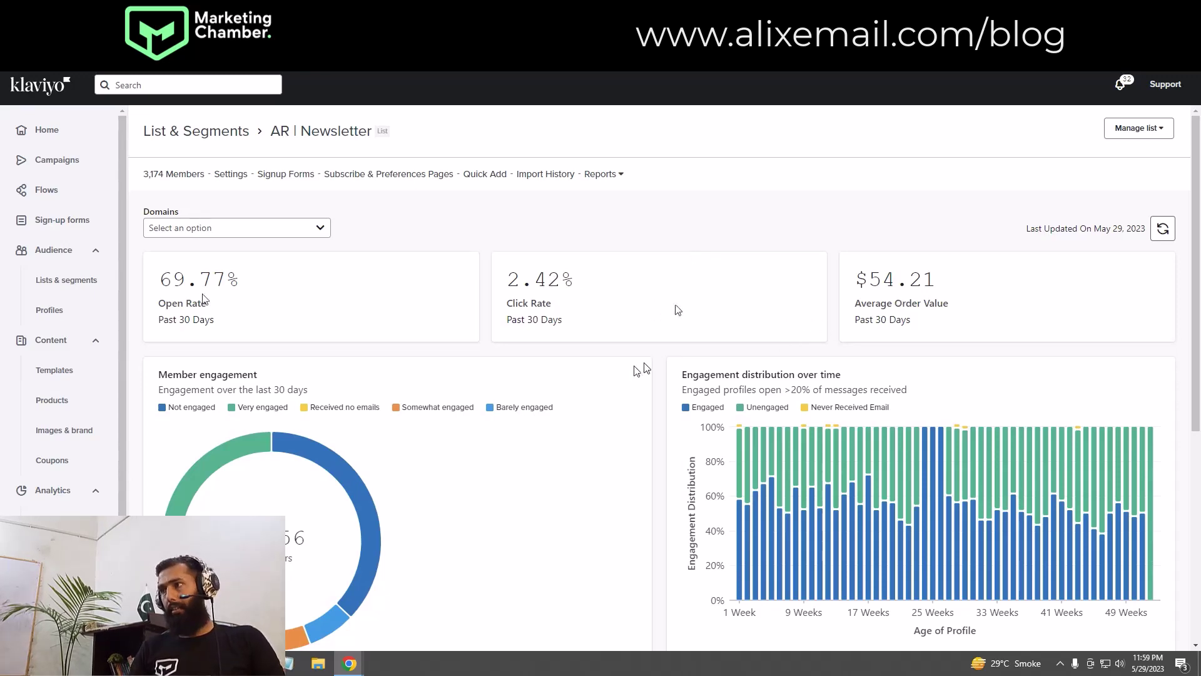
scroll(657, 374, "down", 4)
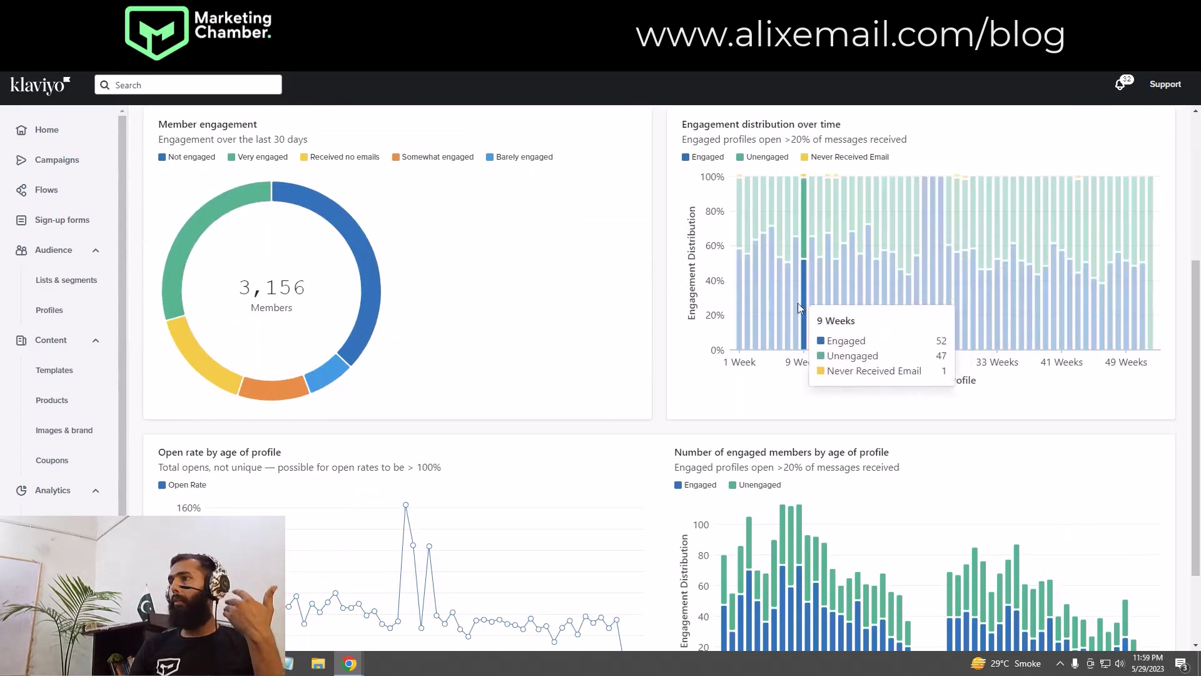
scroll(826, 453, "down", 2)
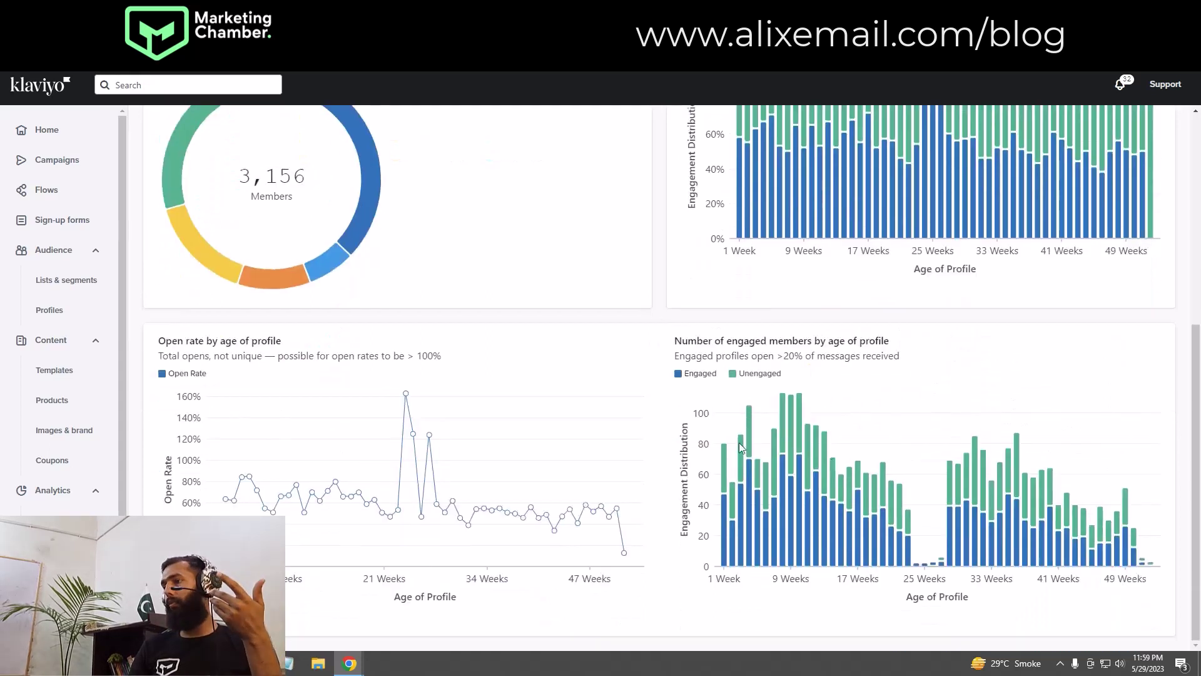